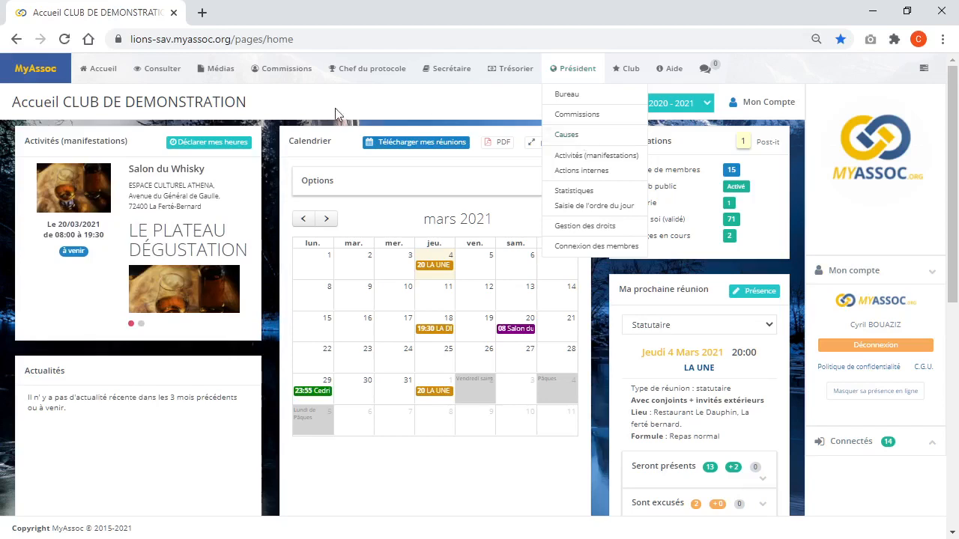
- Open the causes management page for the Commissions' manifestations
mouse_move(278, 75)
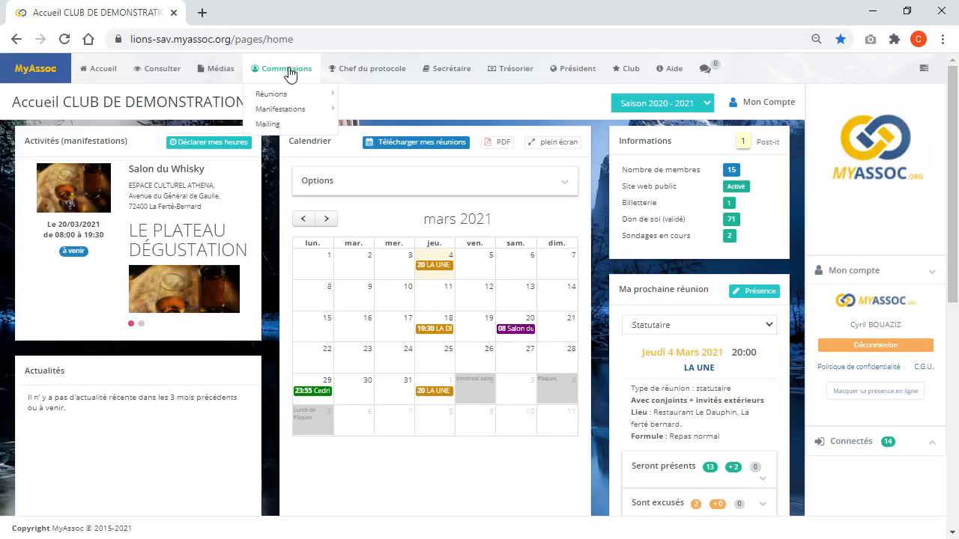
mouse_move(290, 97)
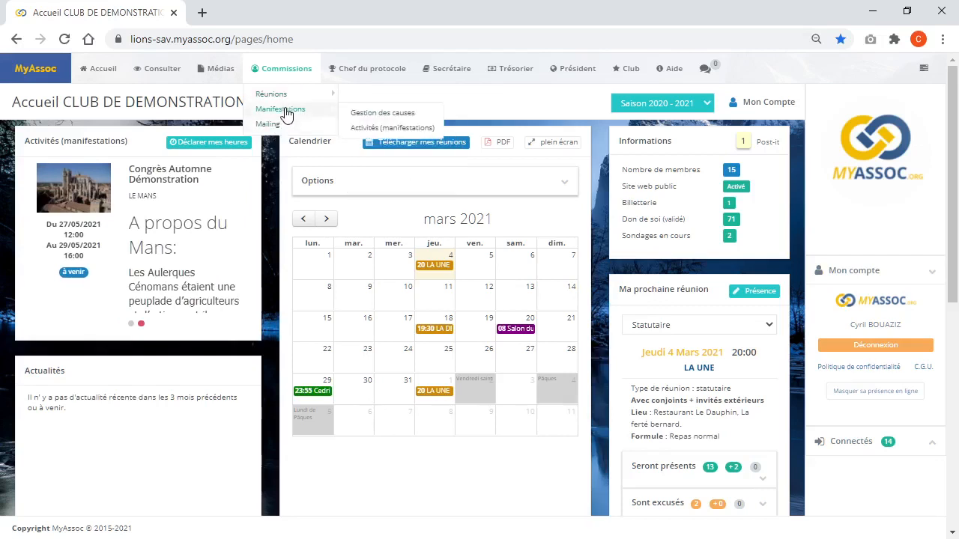
left_click(364, 116)
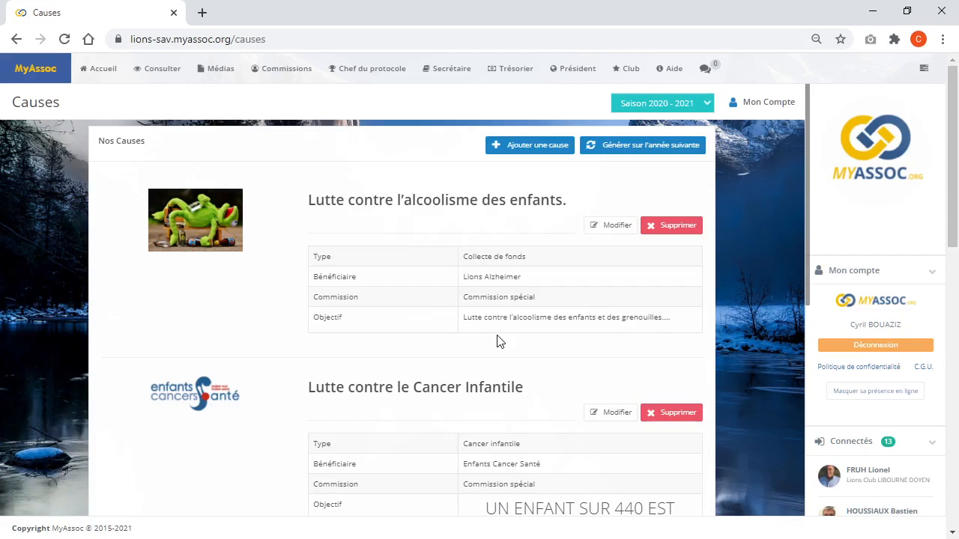
- Look through the listed causes and open "Lutte contre le Cancer Infantile" for editing
scroll(500, 342, "down", 1)
scroll(500, 341, "down", 1)
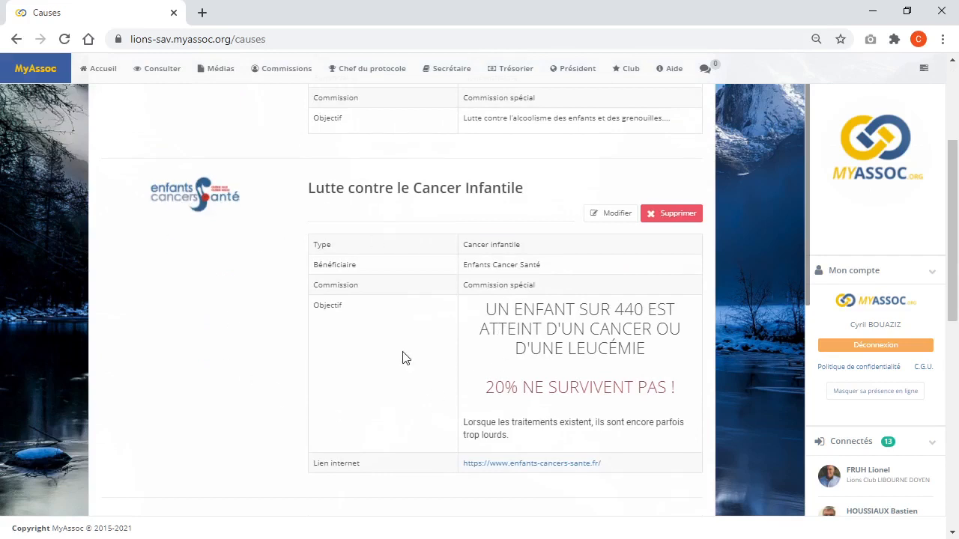
scroll(402, 358, "up", 2)
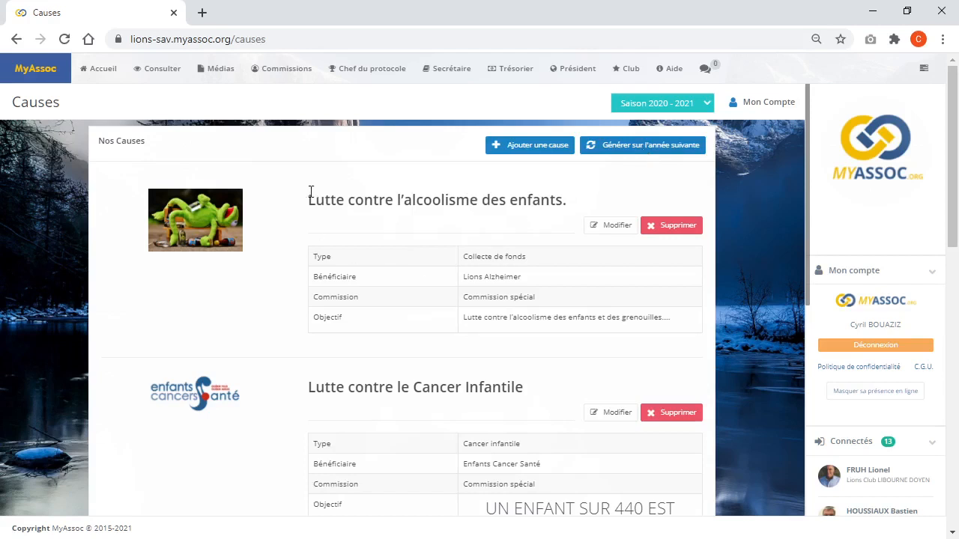
scroll(304, 360, "down", 2)
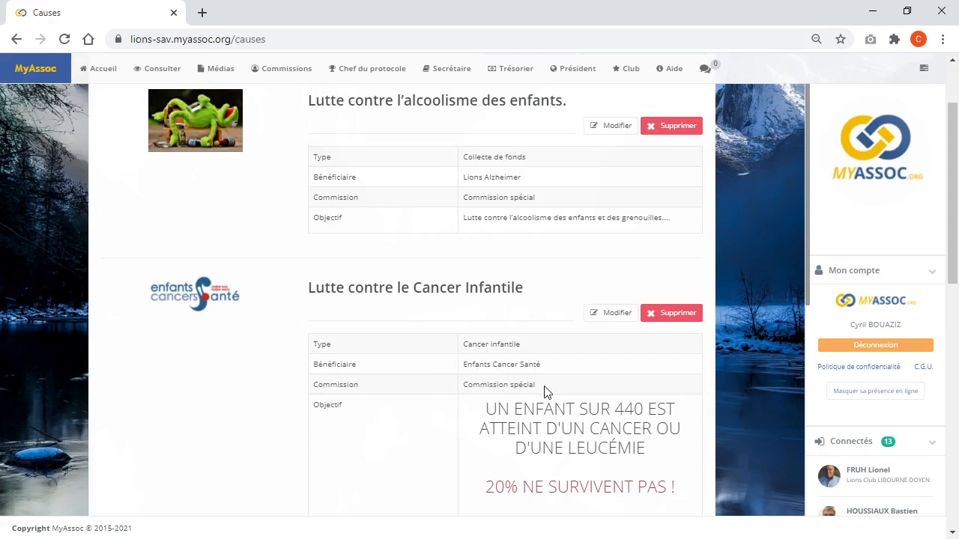
scroll(545, 392, "down", 1)
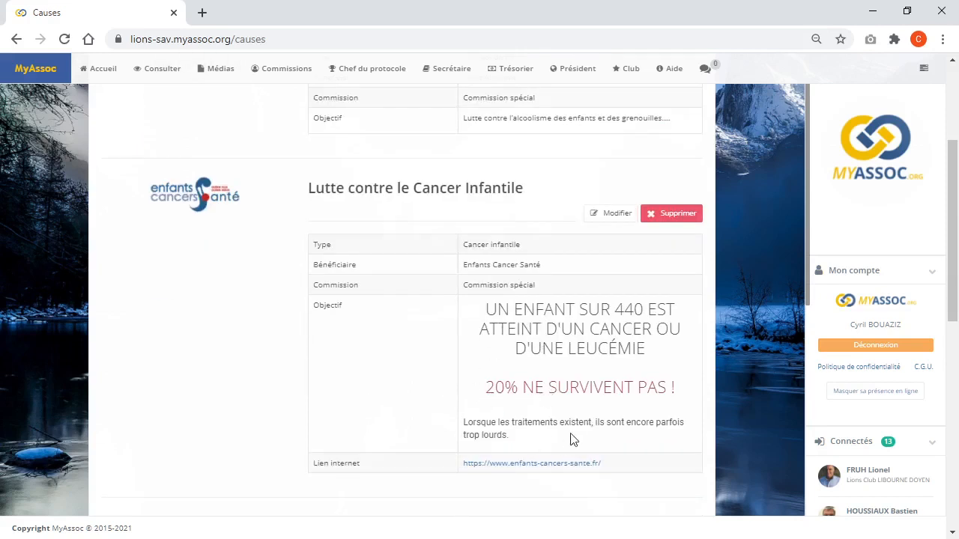
left_click(614, 215)
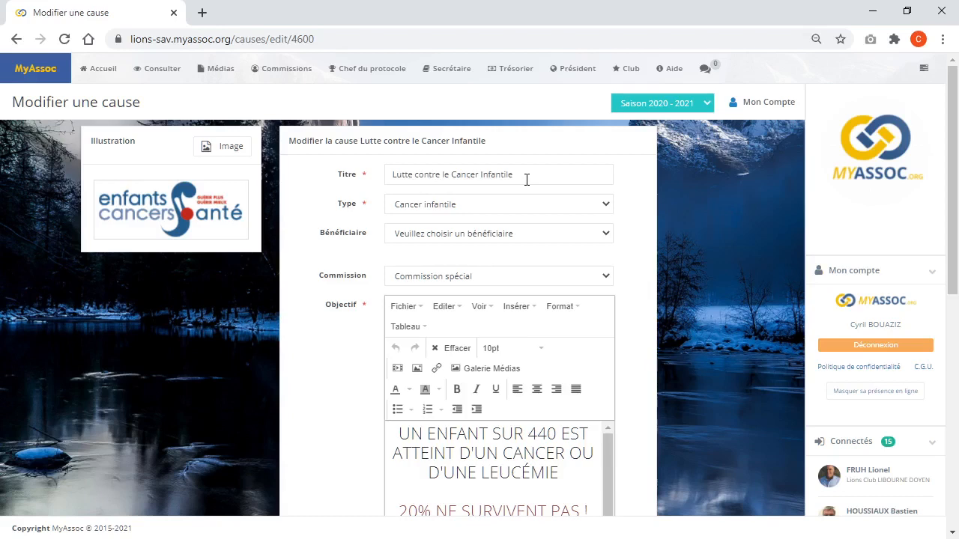
- Browse the cause's type options, and try setting the beneficiary to Autre with "Sasisir" as the specified name
left_click(410, 210)
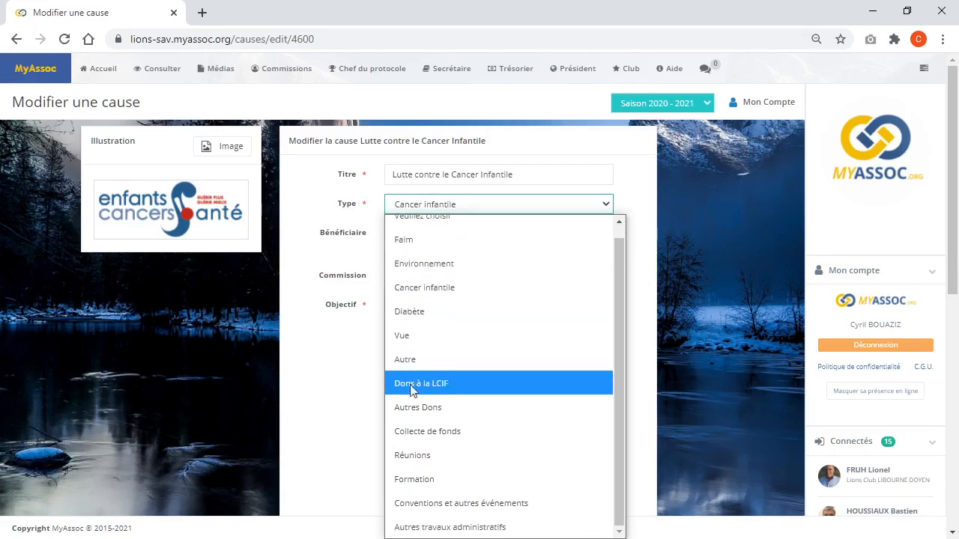
scroll(442, 427, "down", 1)
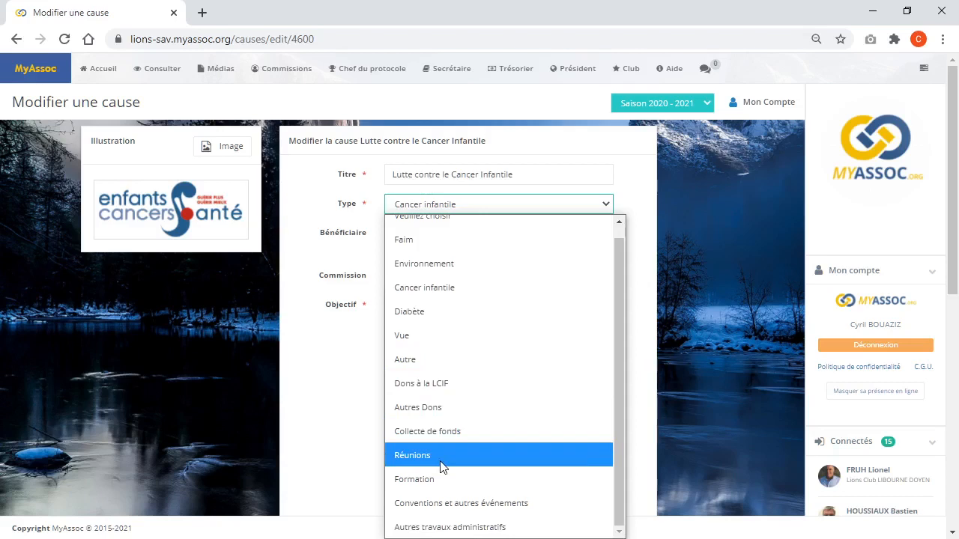
left_click(365, 496)
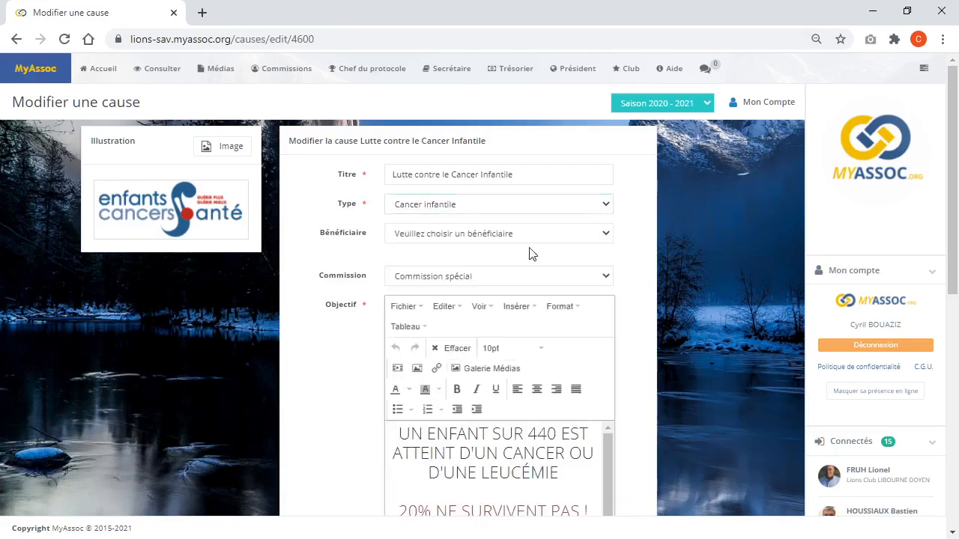
left_click(421, 237)
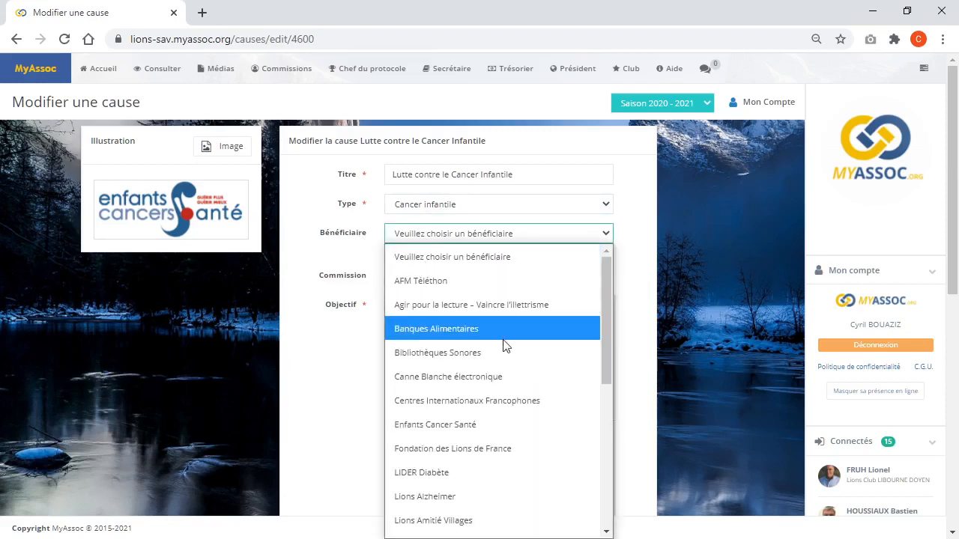
scroll(516, 344, "down", 5)
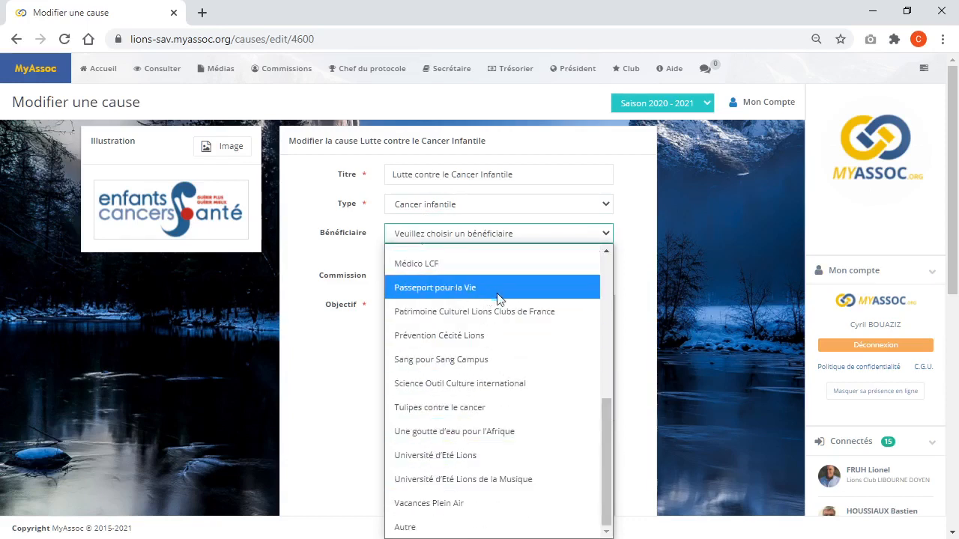
left_click_drag(603, 460, 593, 486)
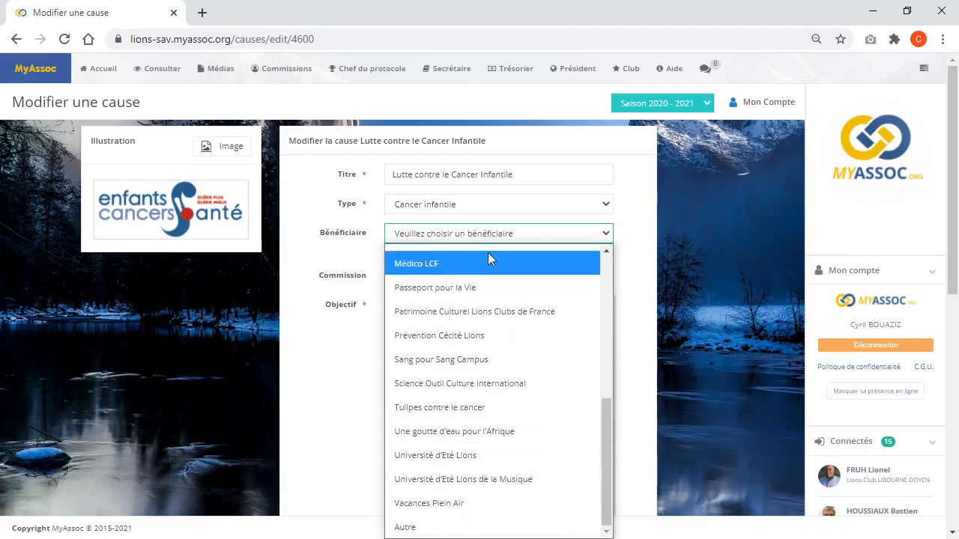
scroll(460, 427, "down", 1)
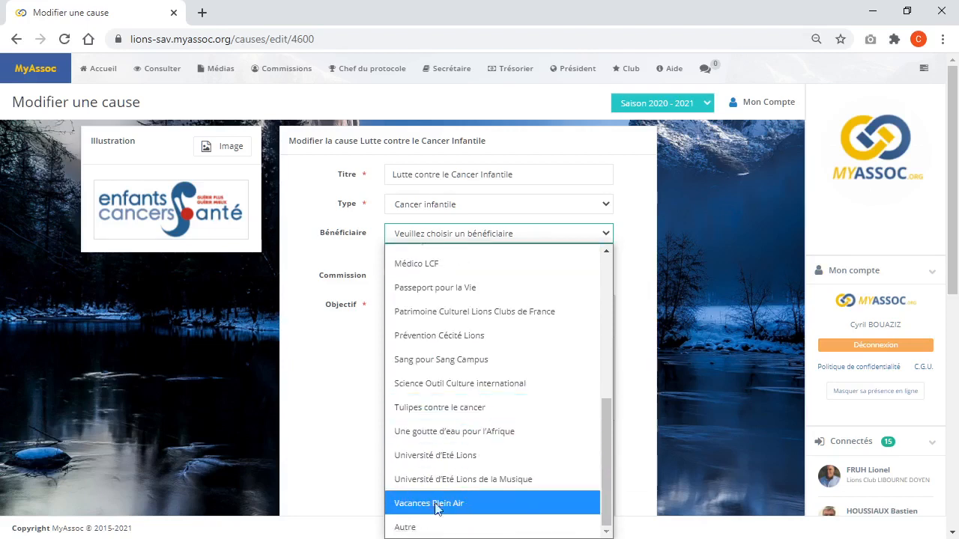
left_click(405, 529)
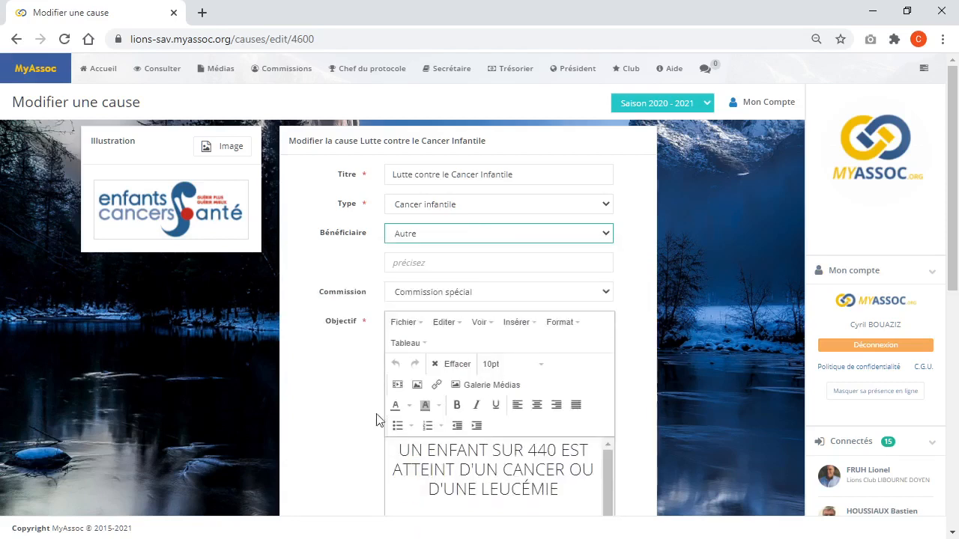
left_click(439, 261)
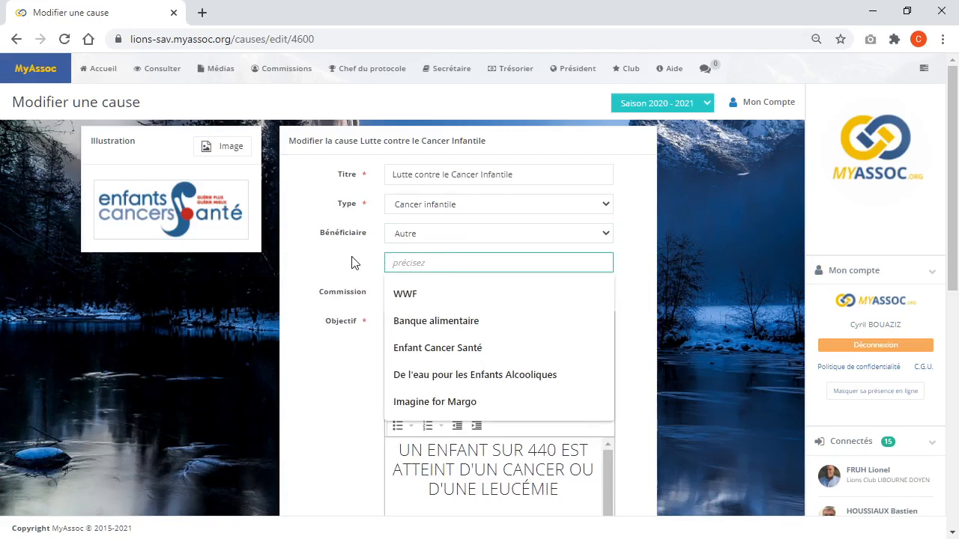
type("Sasisir")
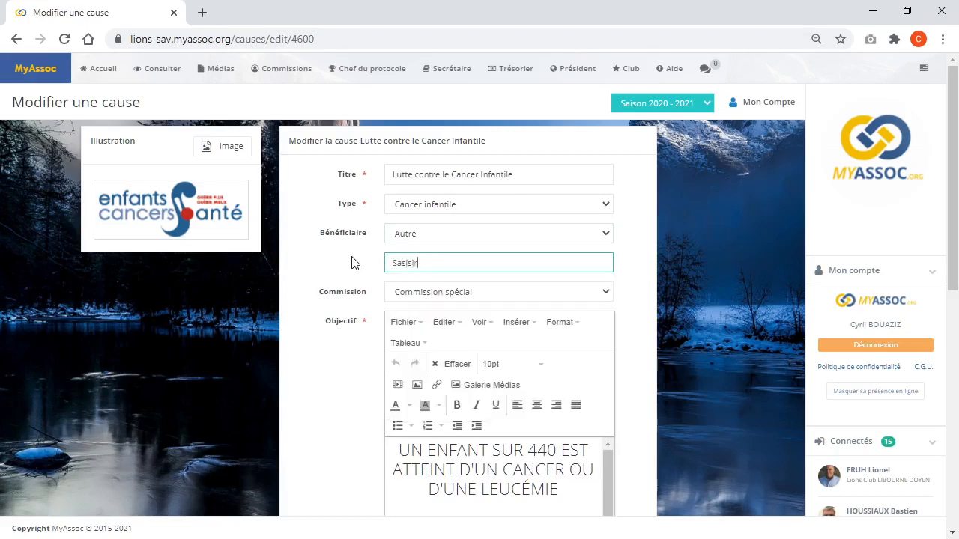
- Set the cause's beneficiary to Enfants Cancer Santé
left_click(417, 235)
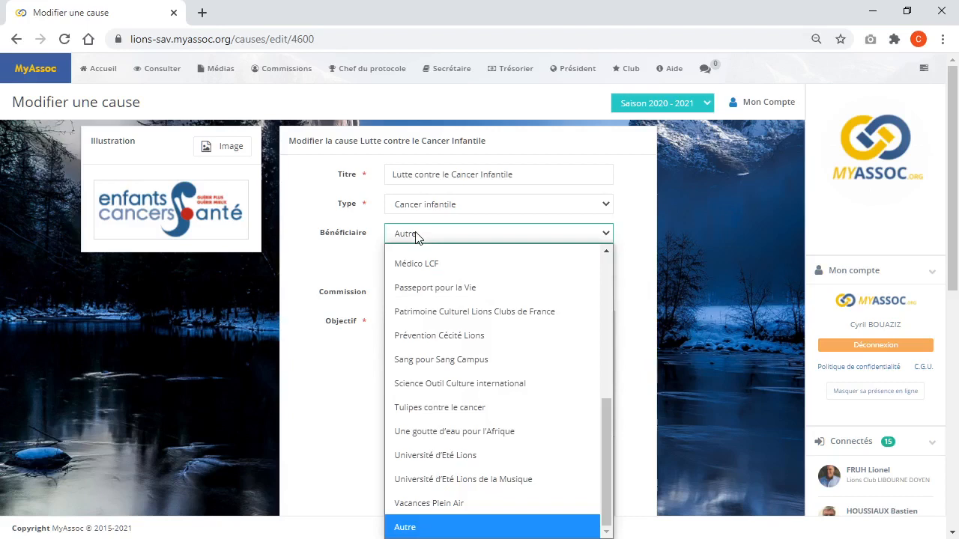
key("e")
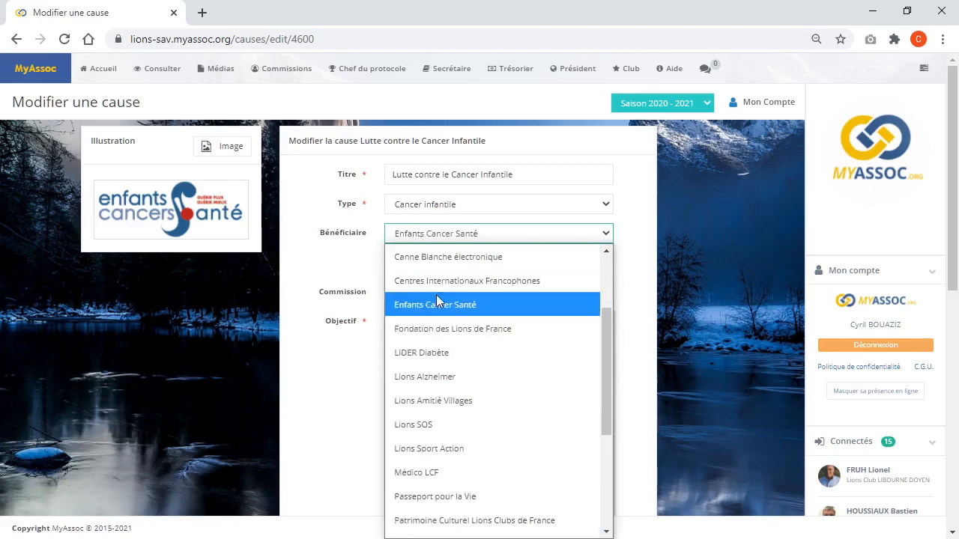
left_click(436, 305)
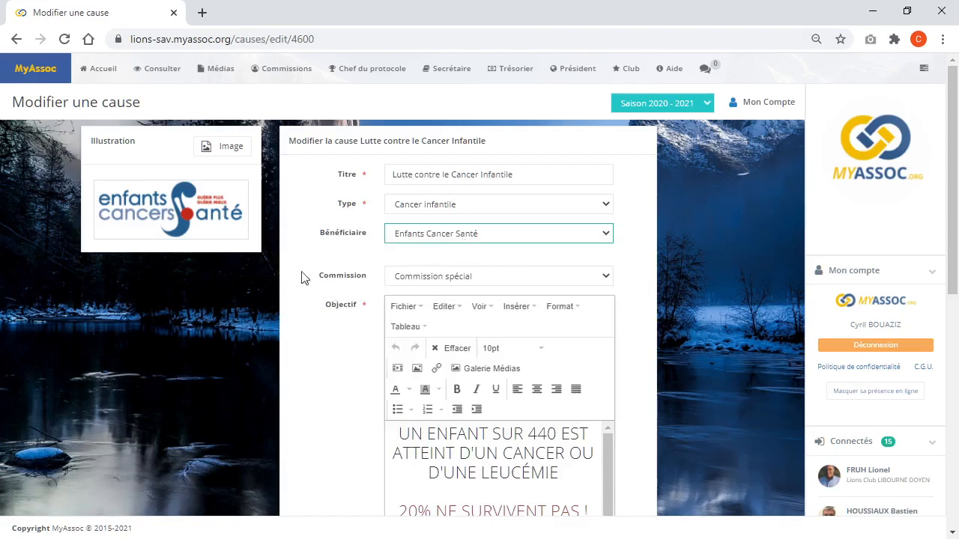
- Review the available commissions without changing the selection, and enlarge the Objectif text editor to show its full text
left_click(417, 279)
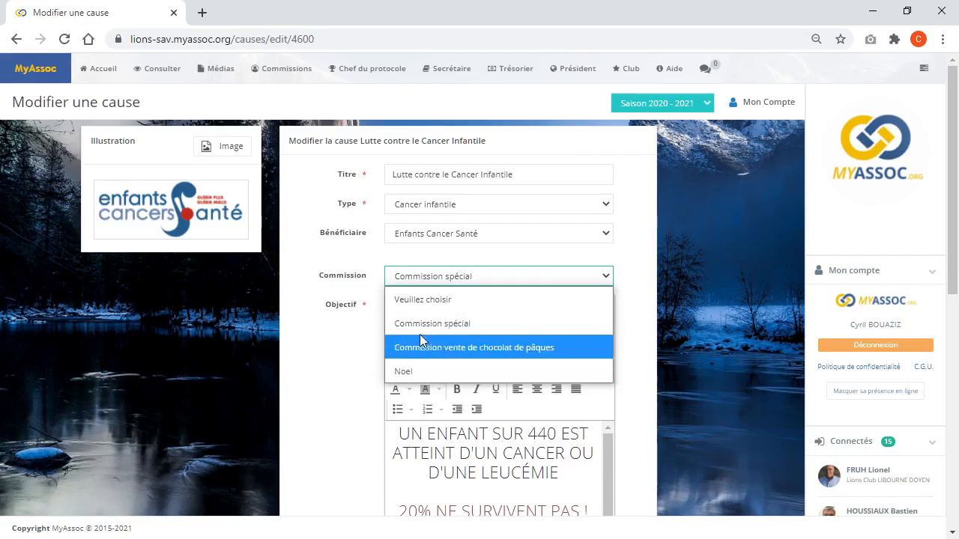
left_click(358, 280)
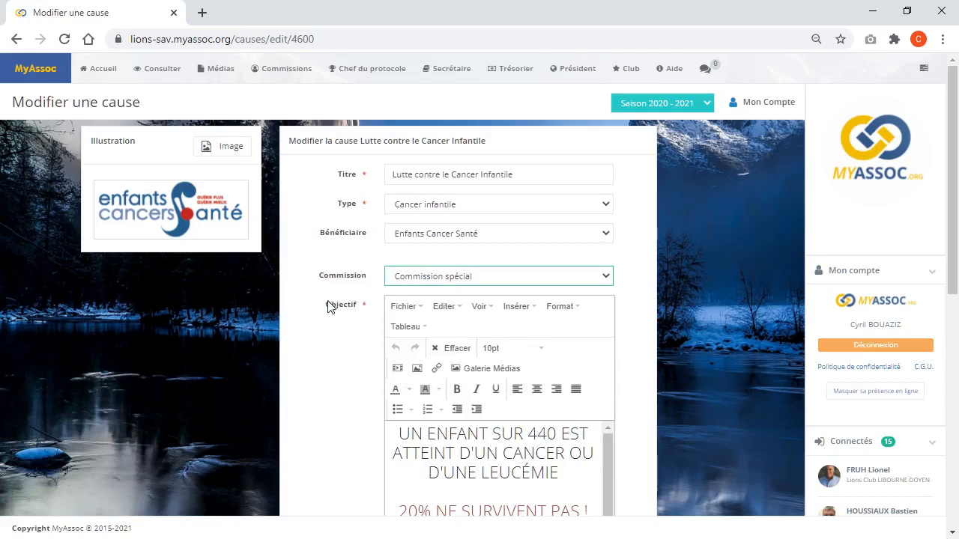
scroll(388, 315, "down", 2)
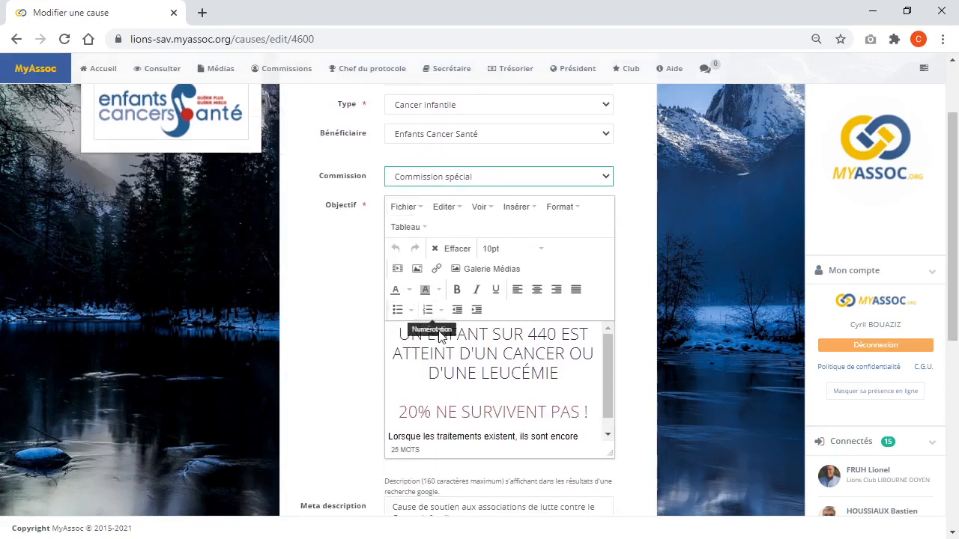
left_click_drag(609, 364, 597, 405)
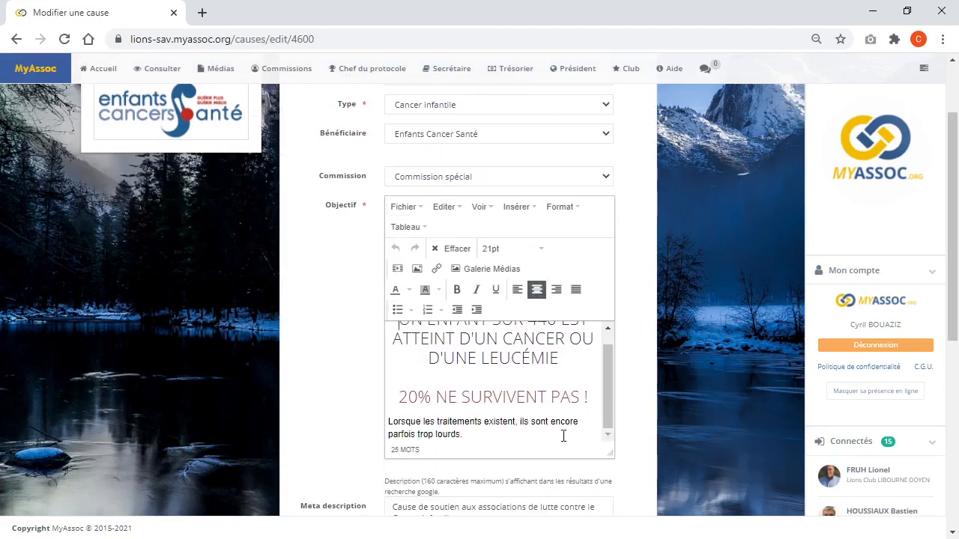
scroll(549, 457, "up", 1)
scroll(550, 457, "up", 1)
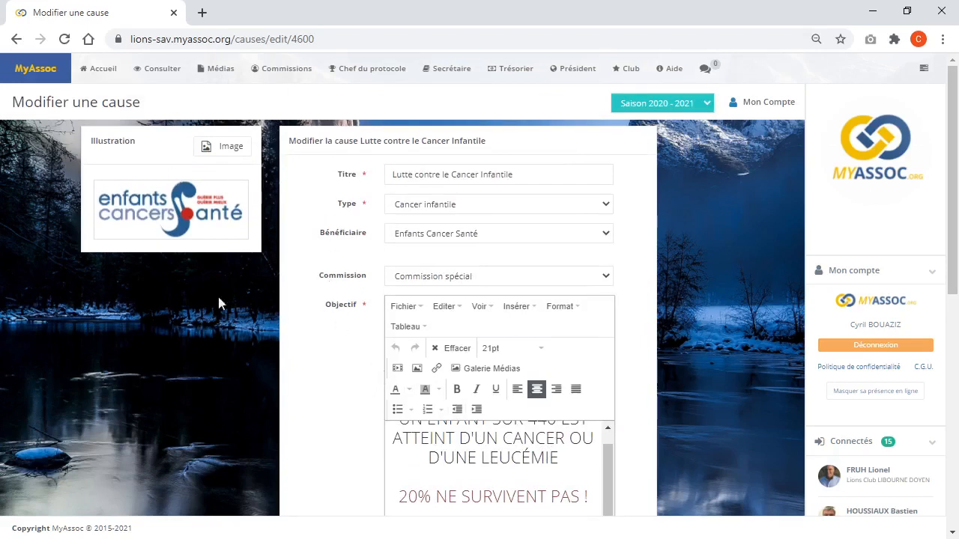
scroll(449, 386, "down", 4)
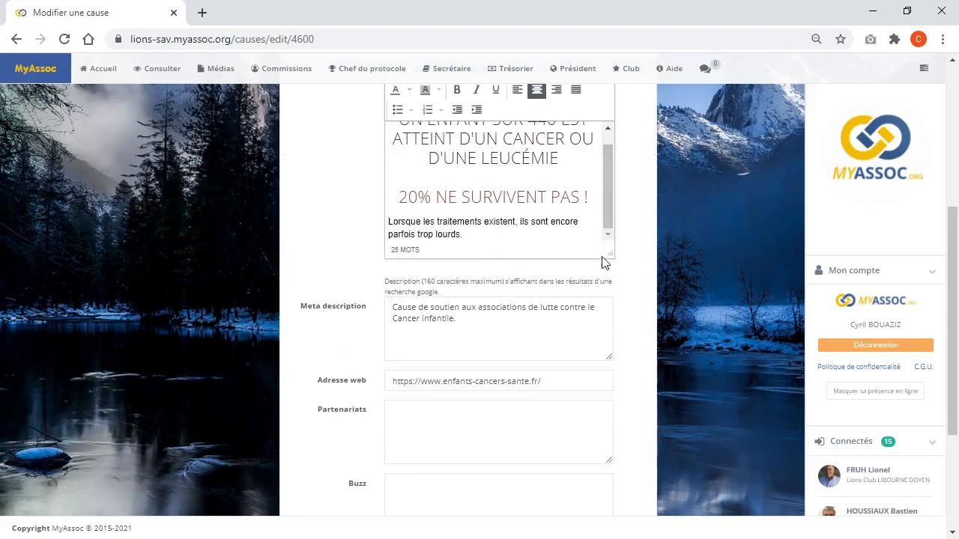
left_click_drag(610, 256, 610, 295)
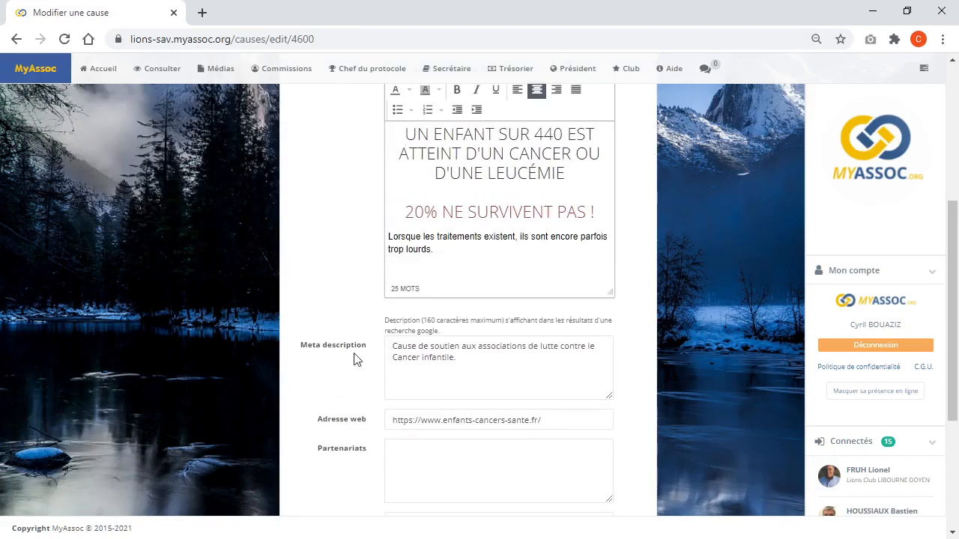
- Review the meta description and the remaining fields of the cause, and save it
left_click_drag(479, 367, 370, 349)
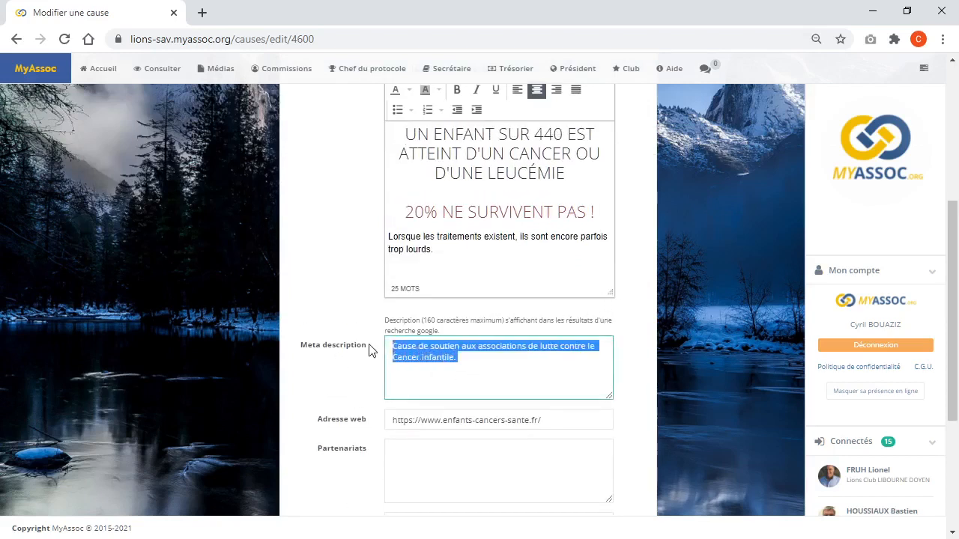
left_click(465, 363)
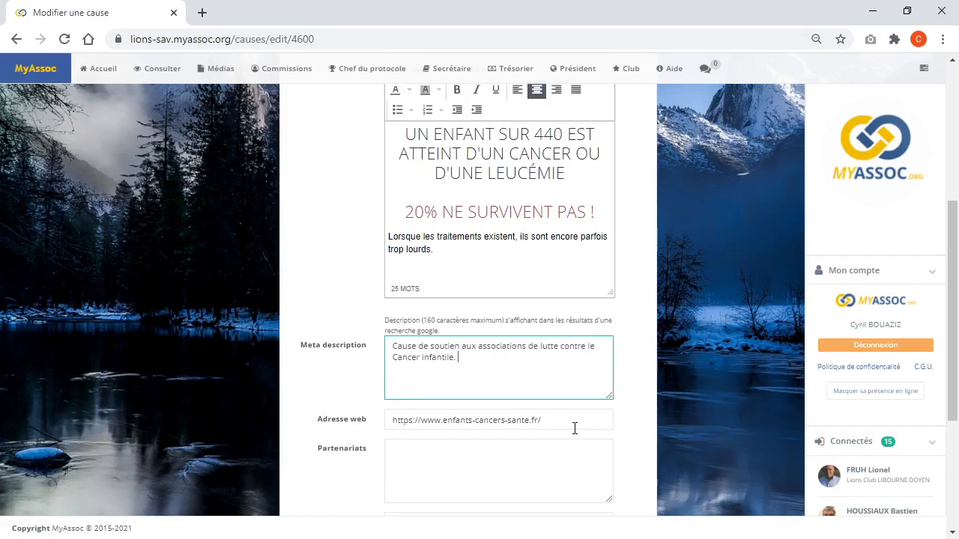
scroll(576, 420, "up", 3)
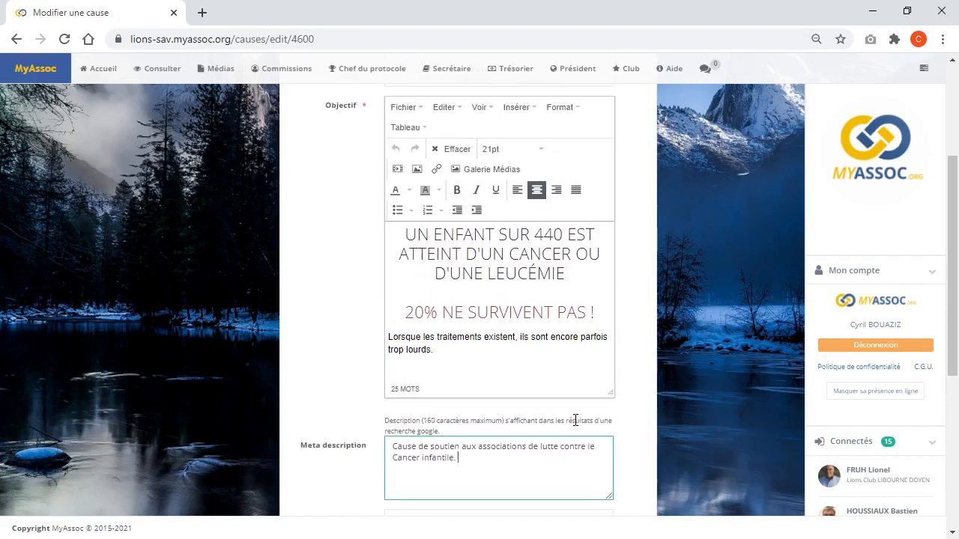
scroll(576, 408, "up", 1)
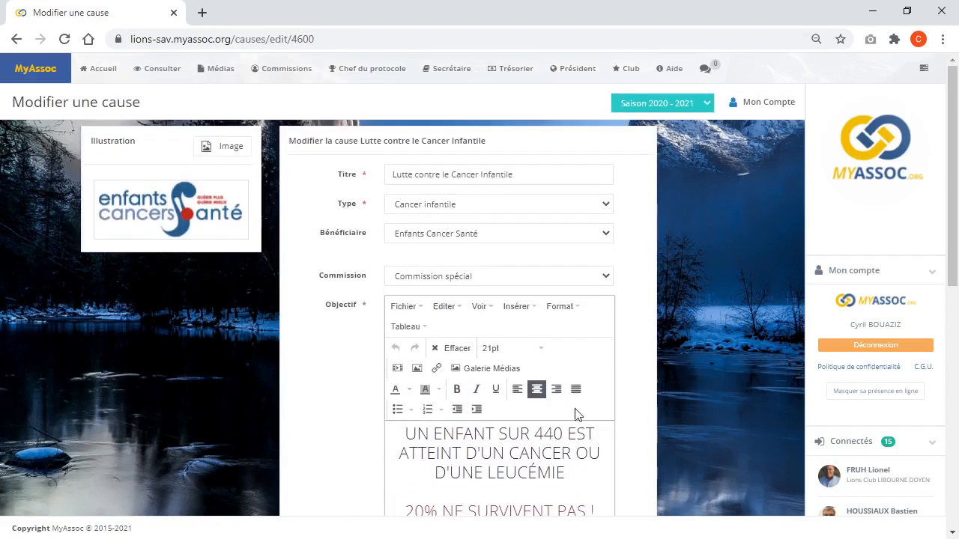
scroll(576, 414, "down", 7)
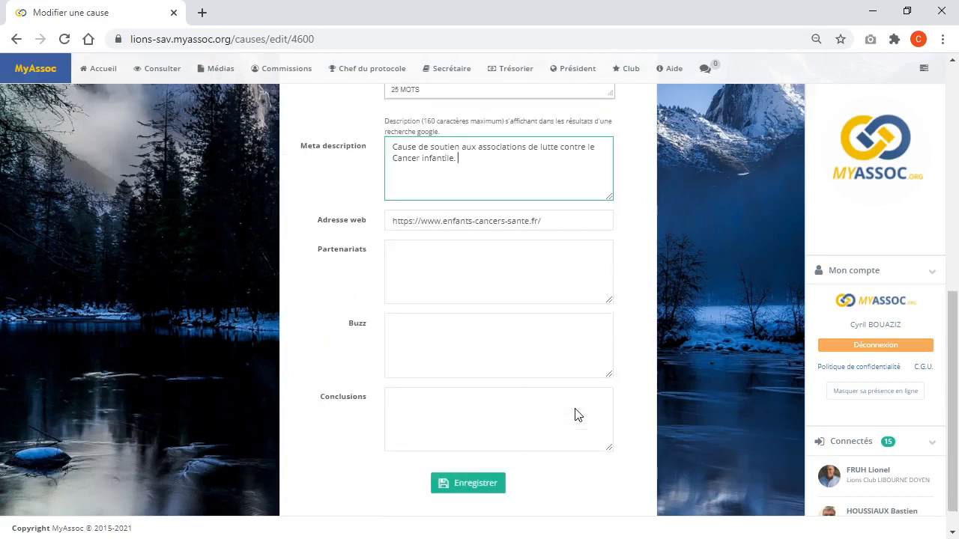
left_click(475, 485)
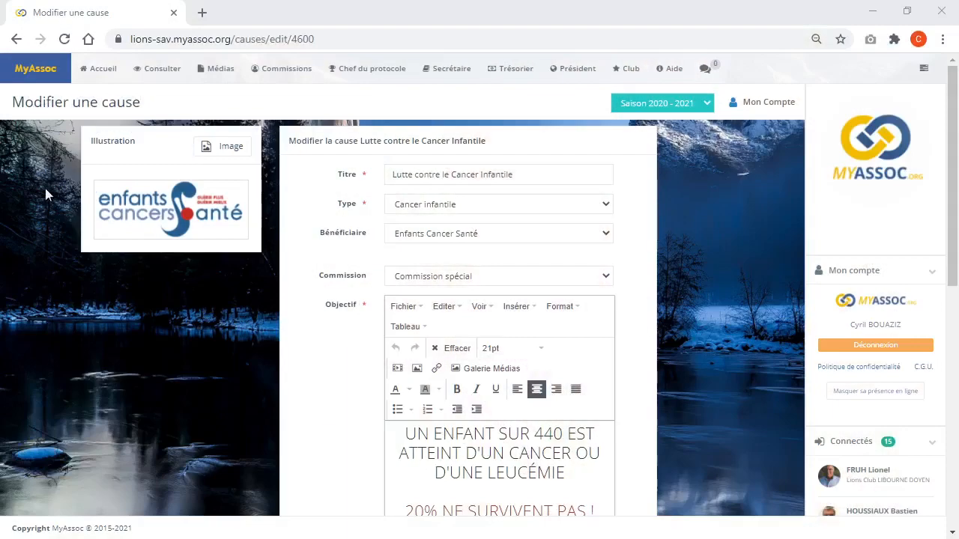
- Open the list of the club's activities (manifestations) managed by the commissions
left_click(289, 77)
mouse_move(300, 113)
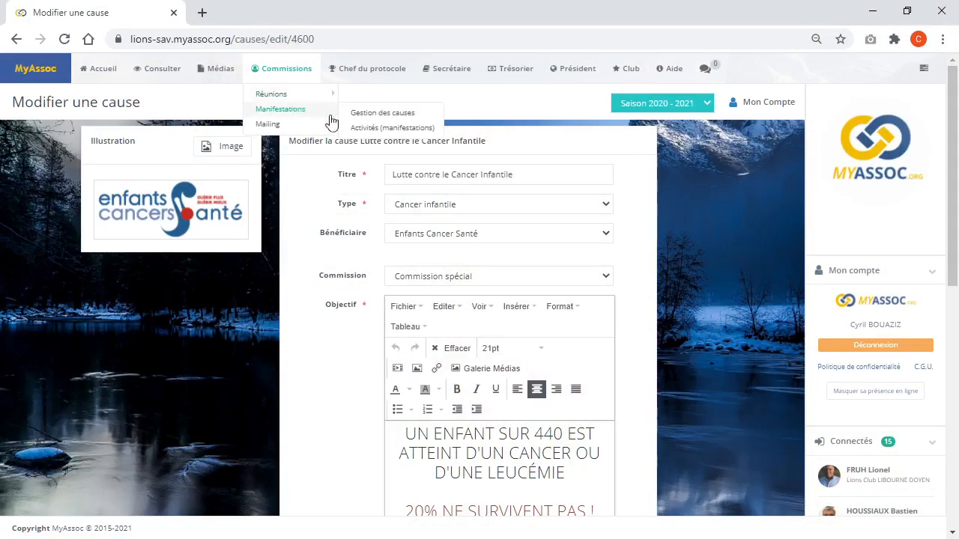
left_click(382, 129)
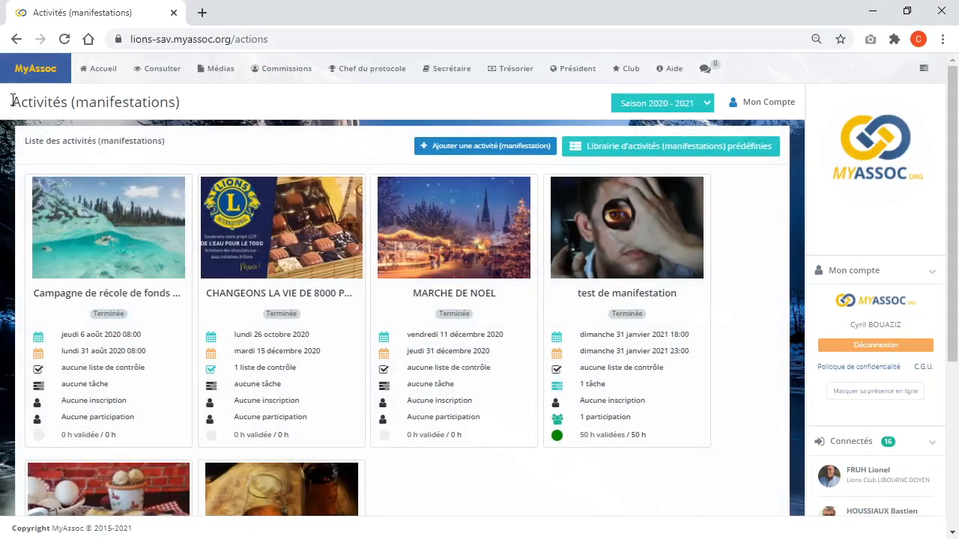
double_click(47, 102)
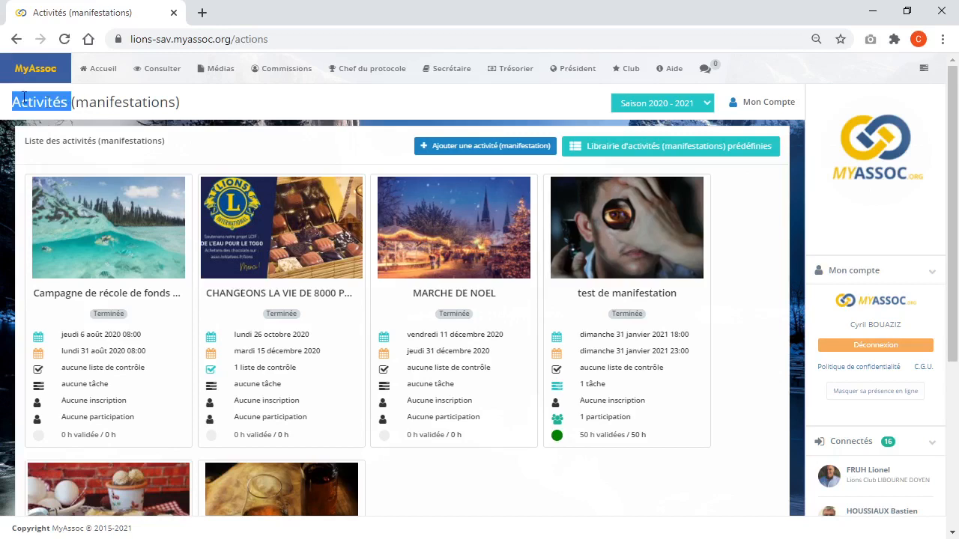
left_click(99, 106)
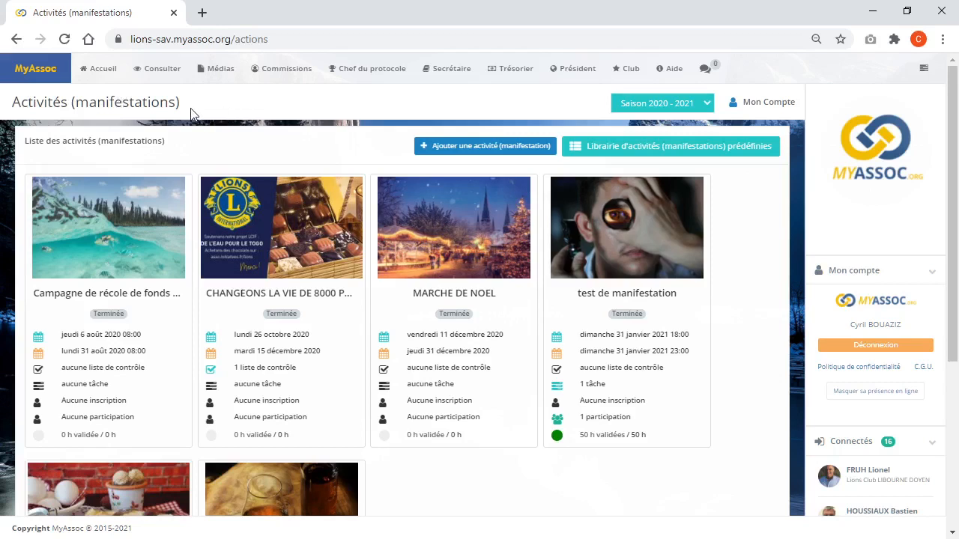
left_click_drag(190, 110, 42, 106)
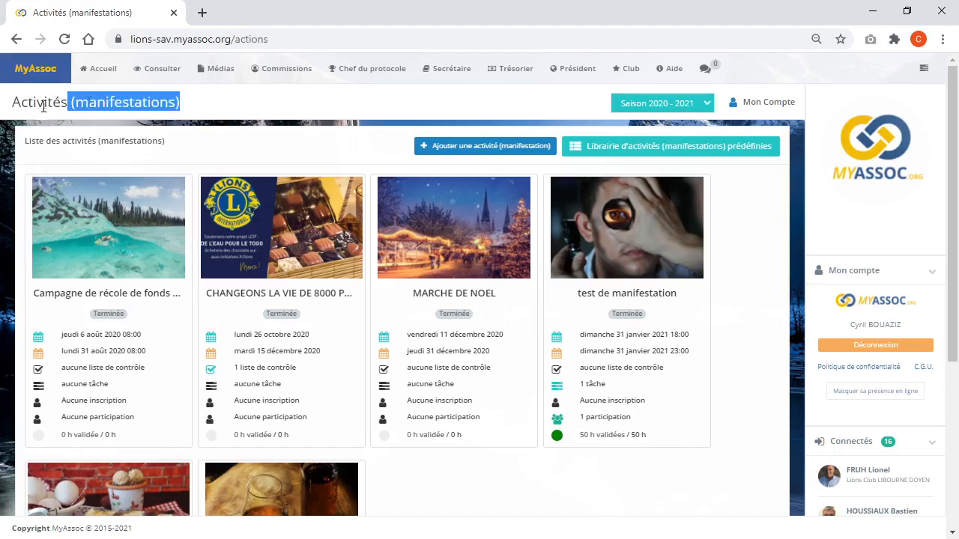
left_click(199, 109)
- Open the "Vente de crêpes à emporter" activity for editing and go to its Communication section
scroll(247, 163, "down", 1)
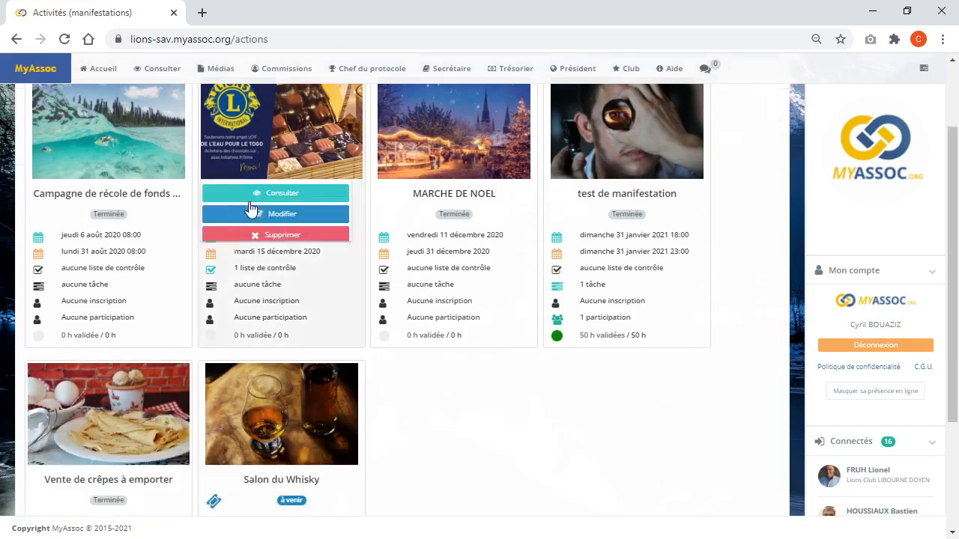
mouse_move(160, 402)
scroll(160, 403, "down", 2)
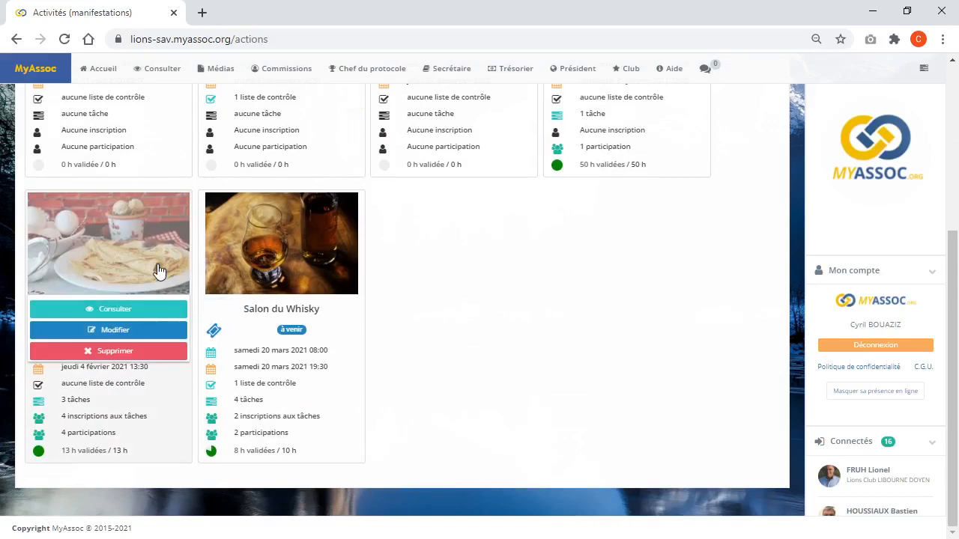
left_click(154, 331)
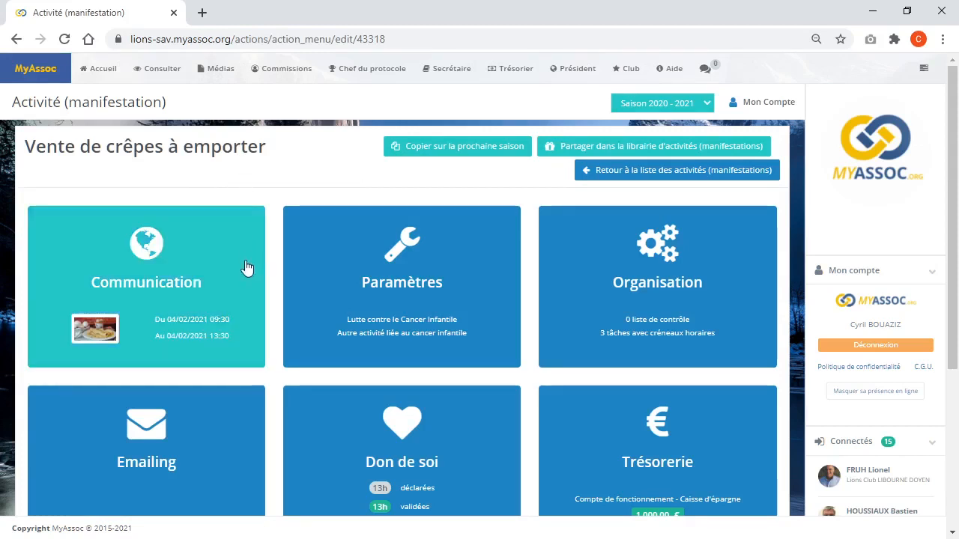
left_click(157, 263)
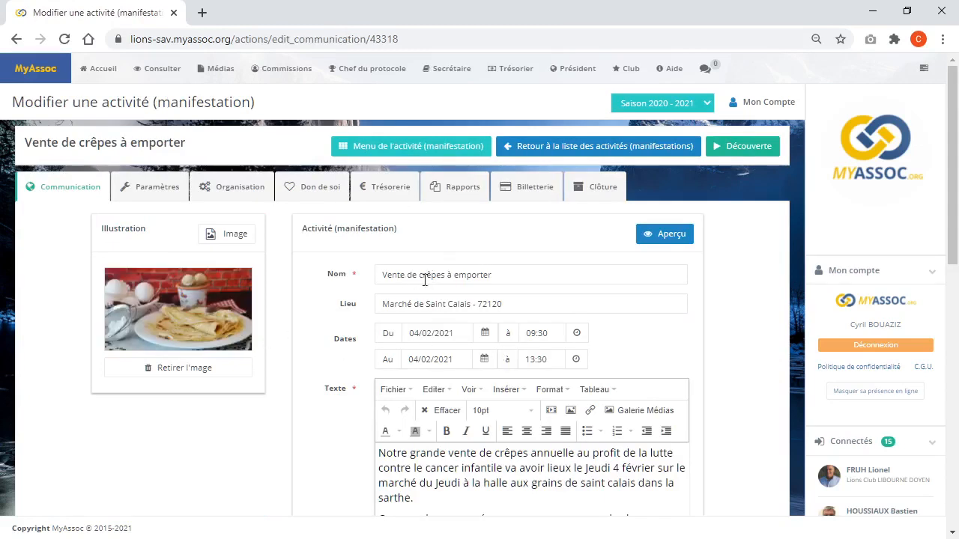
- Review the activity's text, meta description, partner fields and sharing option, and save the communication details
scroll(490, 281, "down", 7)
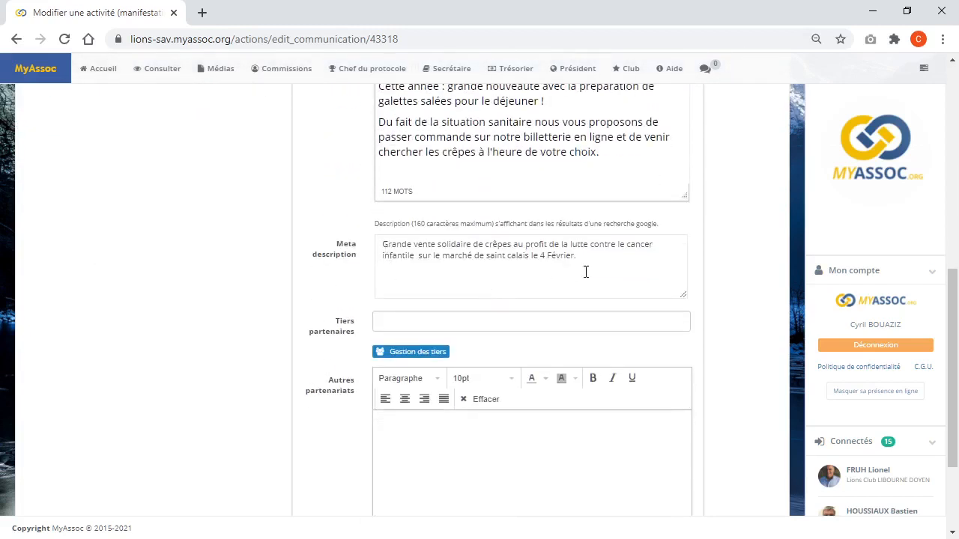
scroll(528, 313, "down", 2)
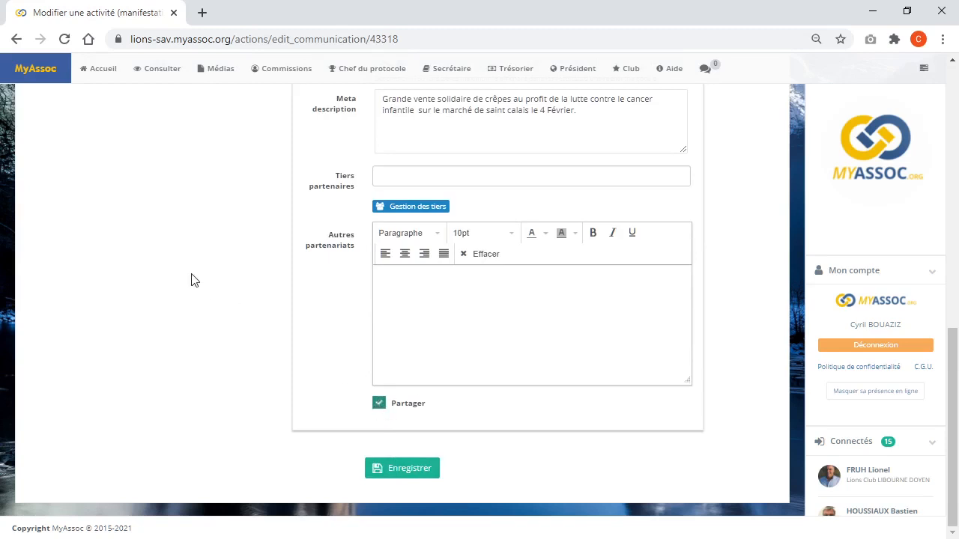
scroll(193, 279, "up", 8)
scroll(193, 279, "down", 5)
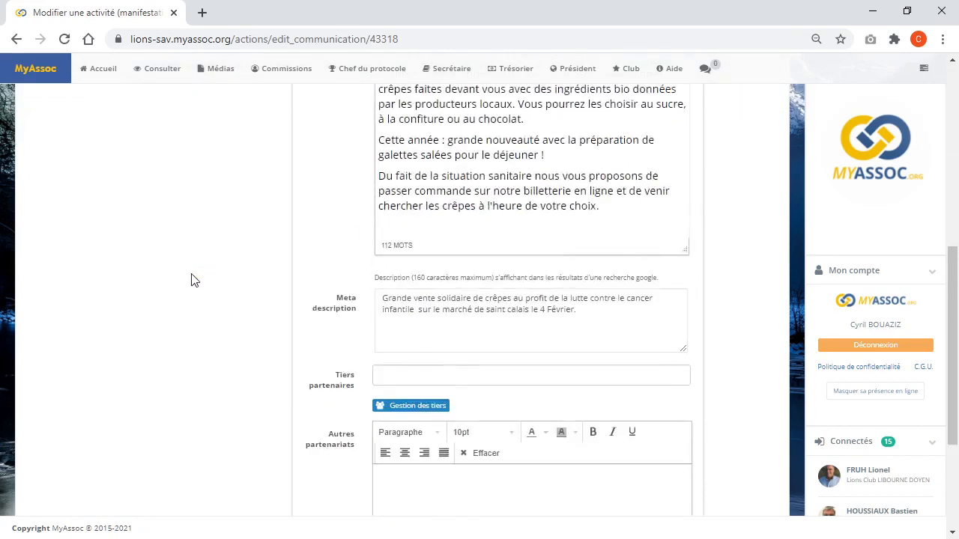
scroll(193, 279, "down", 3)
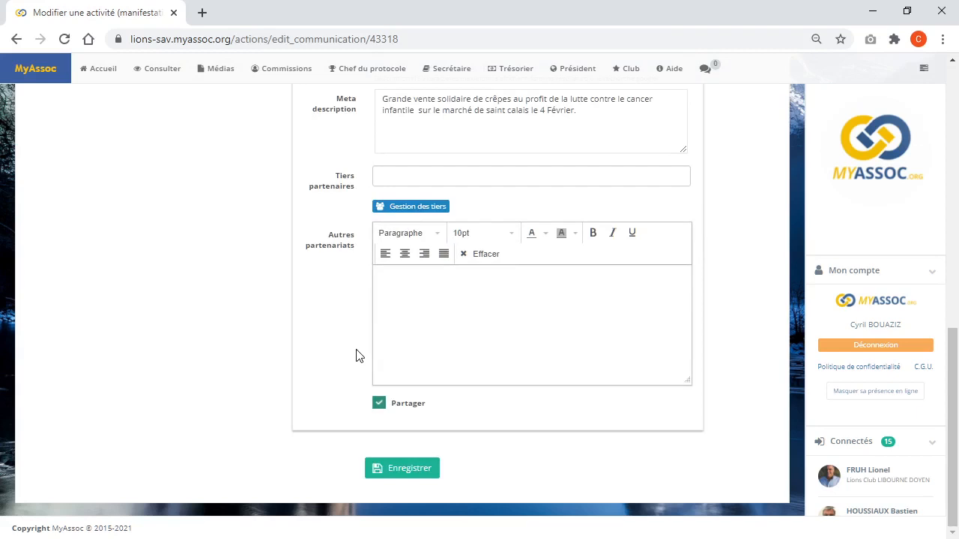
scroll(357, 355, "up", 1)
scroll(356, 355, "down", 1)
left_click(398, 462)
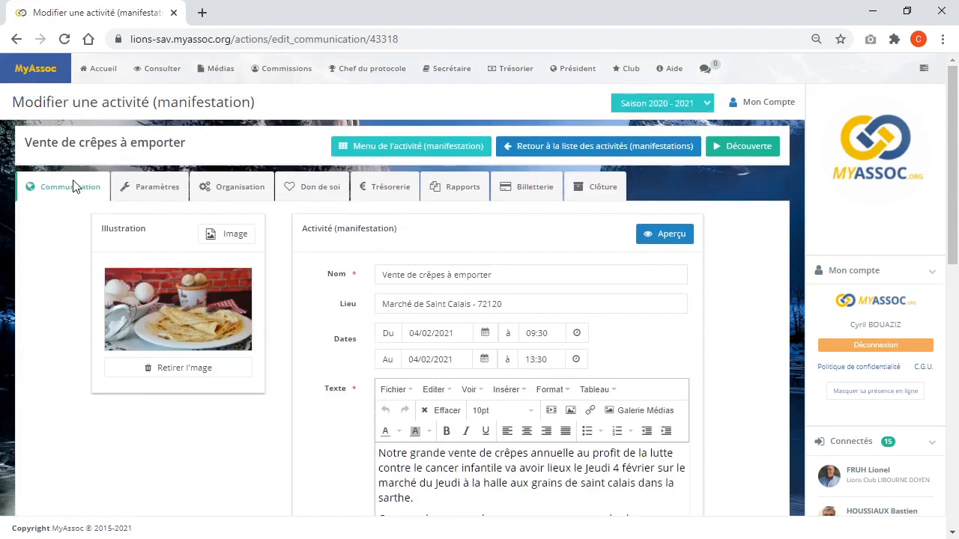
- In the activity's parameters, set the responsible commission's members to Commission spécial and the perimeter to Local
left_click(138, 189)
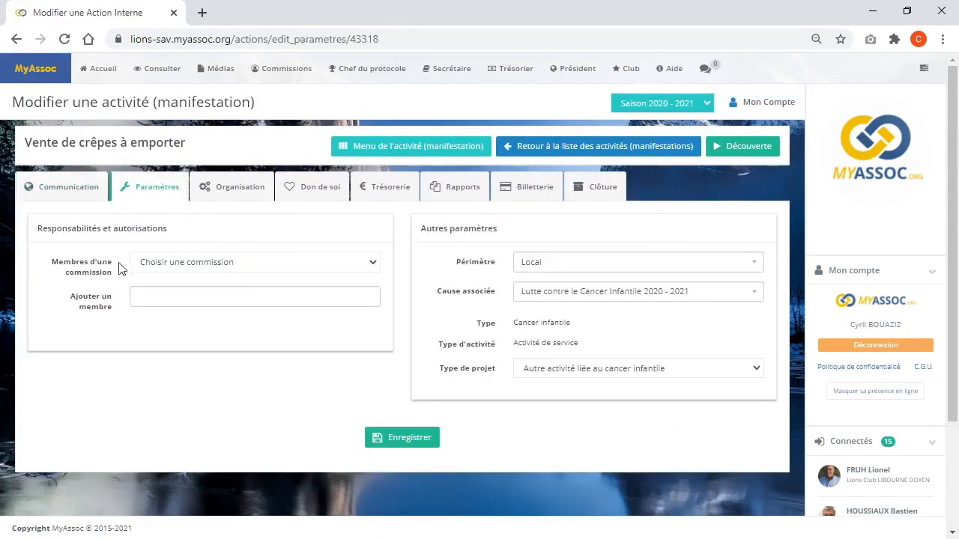
left_click(158, 263)
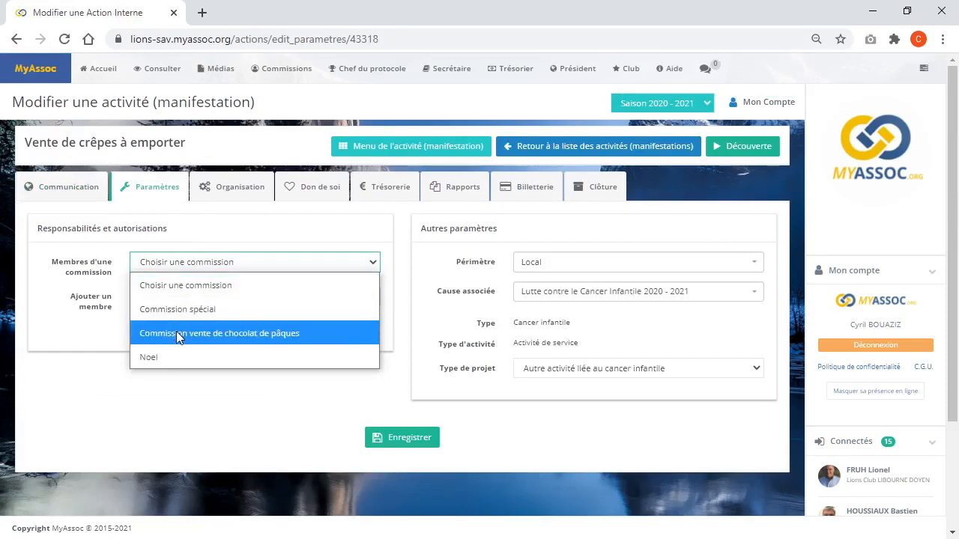
left_click(180, 310)
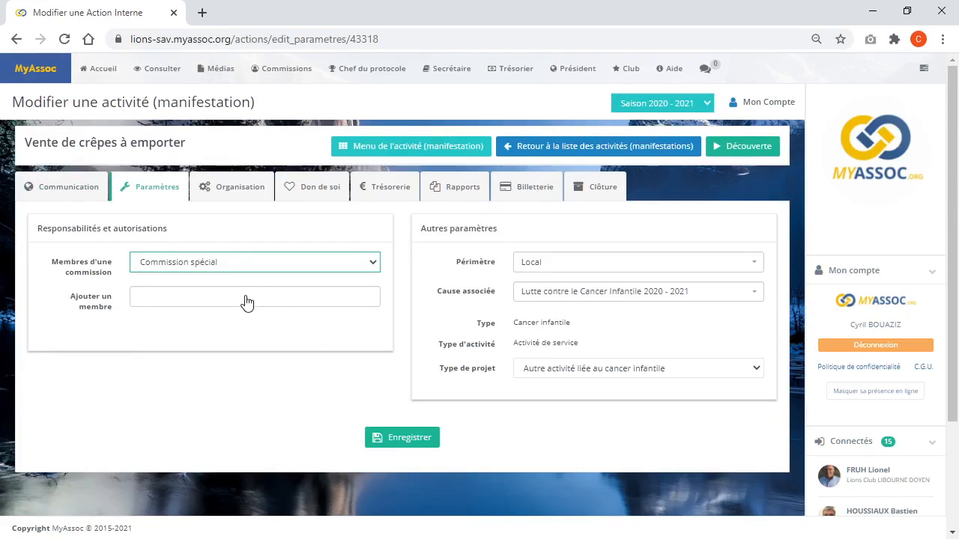
left_click(579, 268)
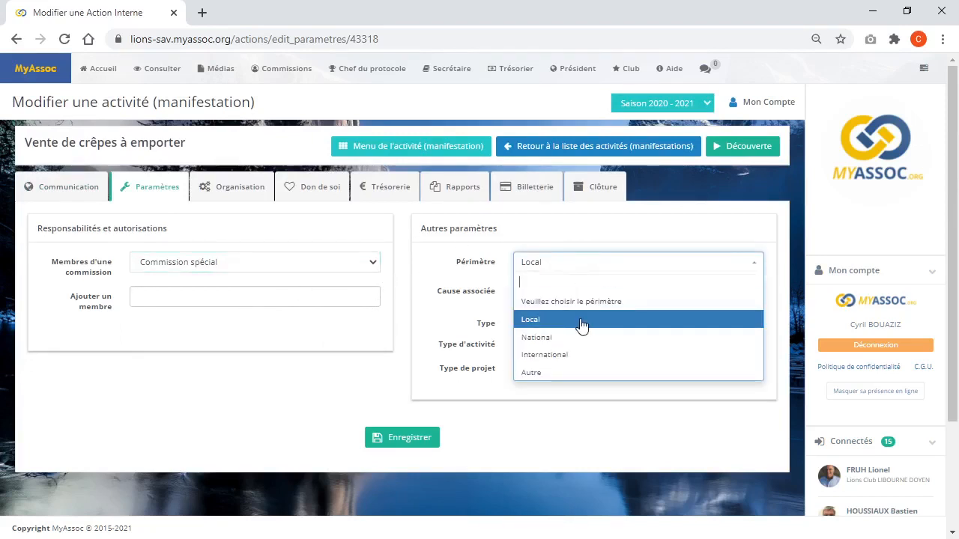
left_click(580, 323)
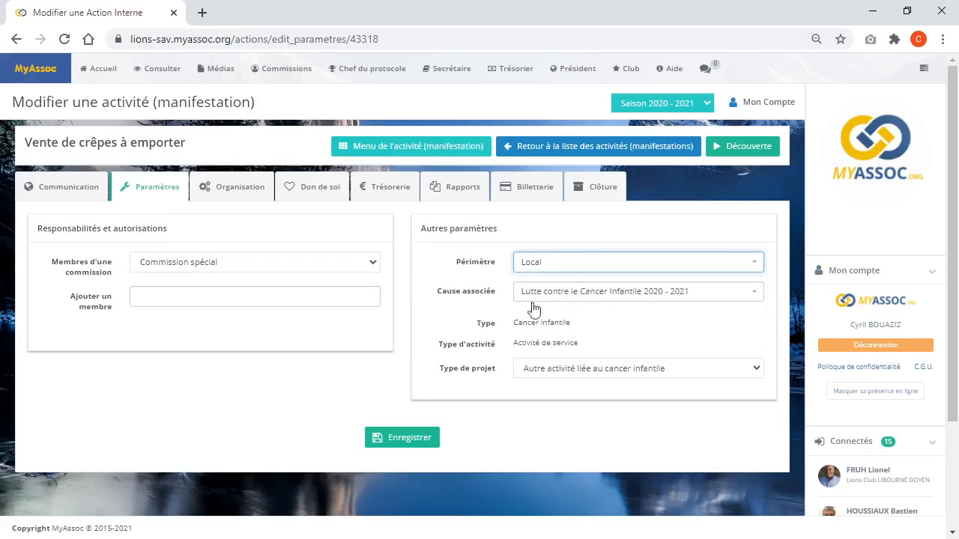
- Set the associated cause to Lutte contre le Cancer Infantile 2020 - 2021 and the project type to Autre activité liée au cancer infantile
left_click(561, 294)
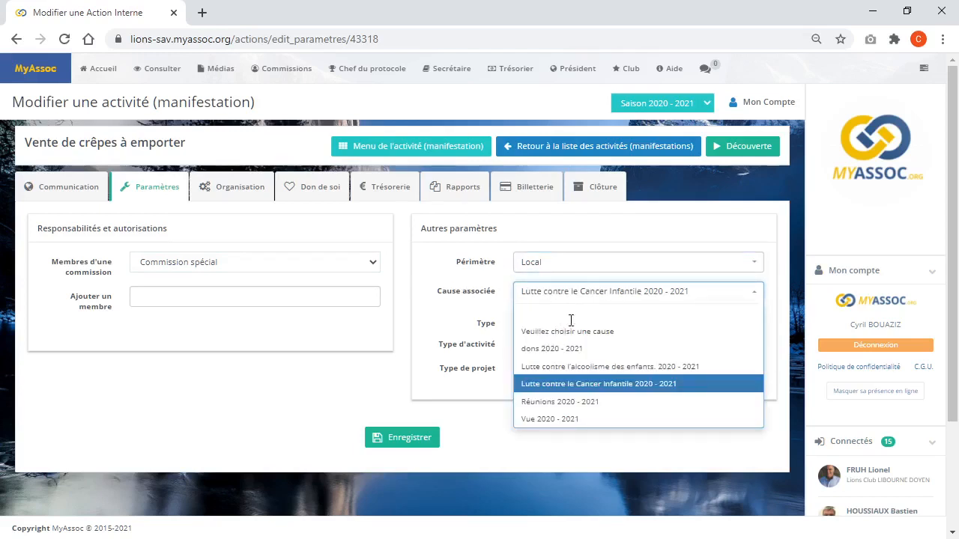
left_click(592, 387)
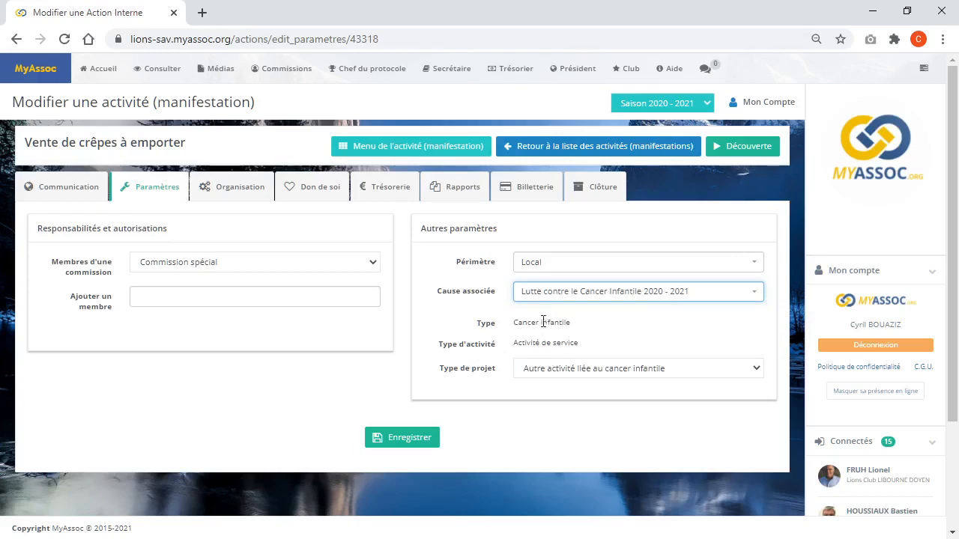
left_click(541, 369)
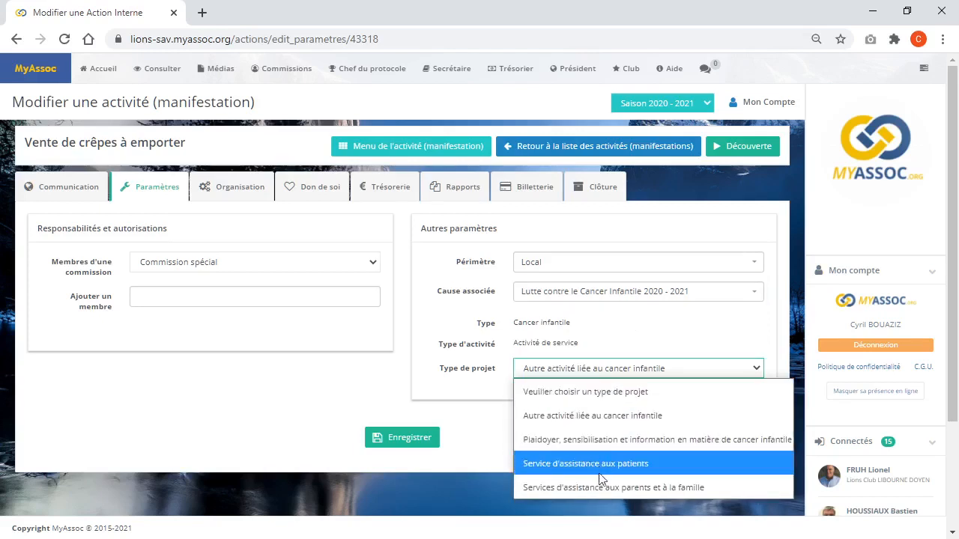
left_click(604, 425)
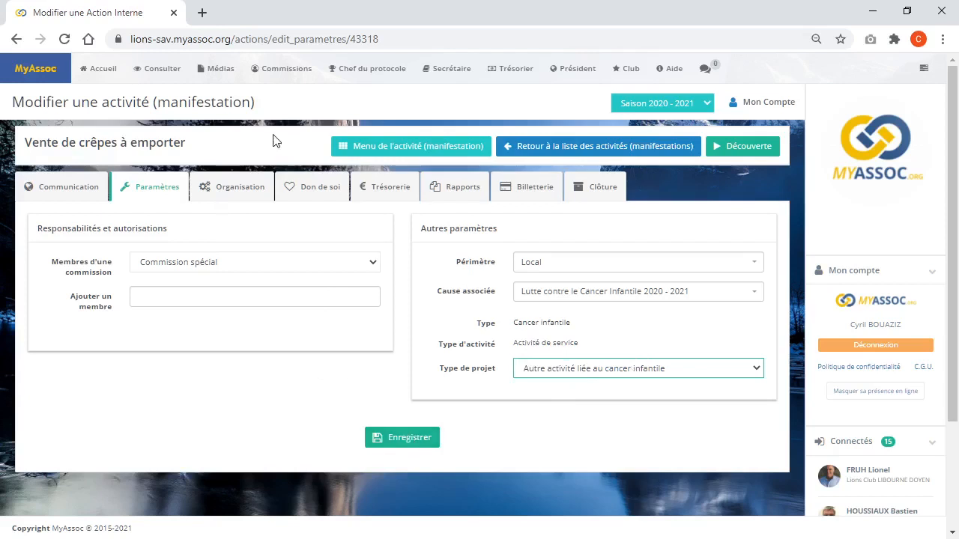
- In the activity's organisation, examine the "Mise en place du stand" task's time slot with its staffing need and note
left_click(247, 188)
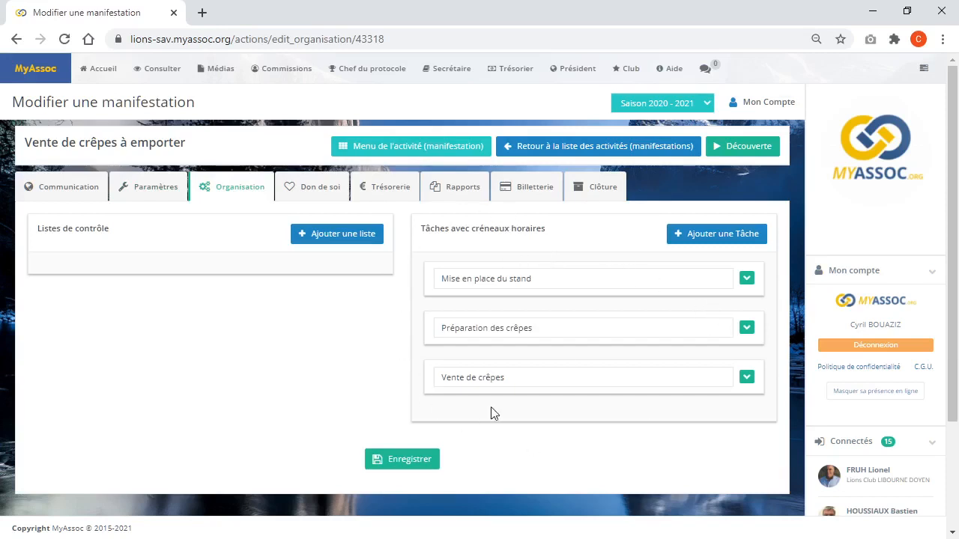
left_click(745, 281)
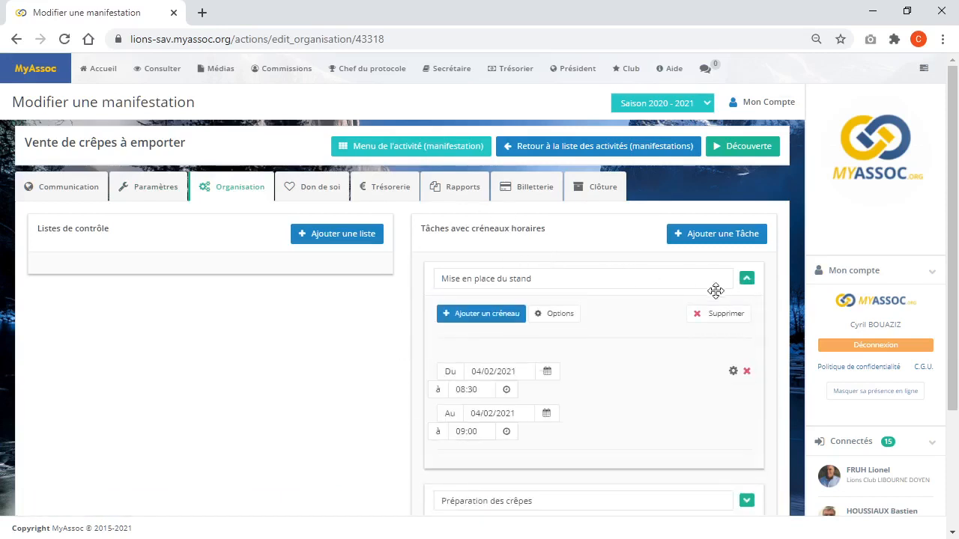
left_click(923, 69)
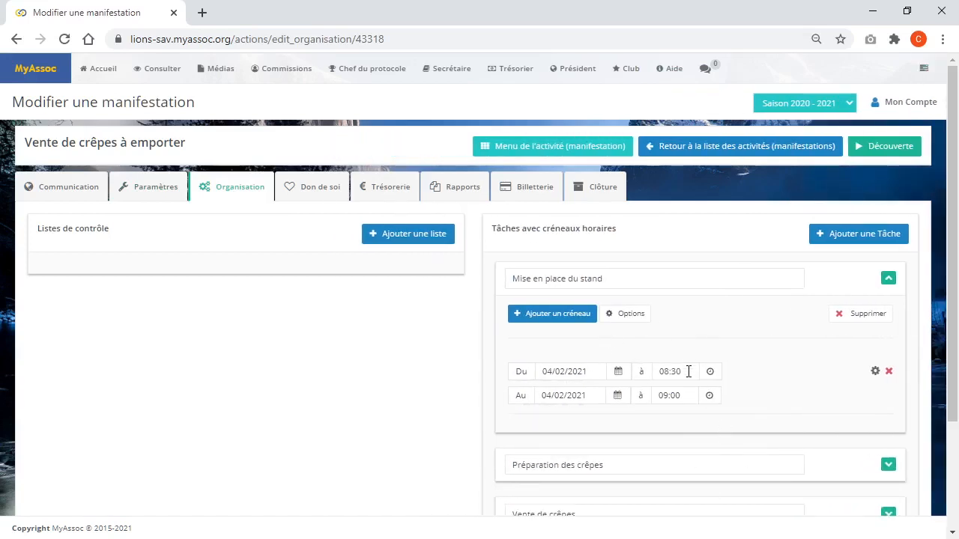
left_click(874, 371)
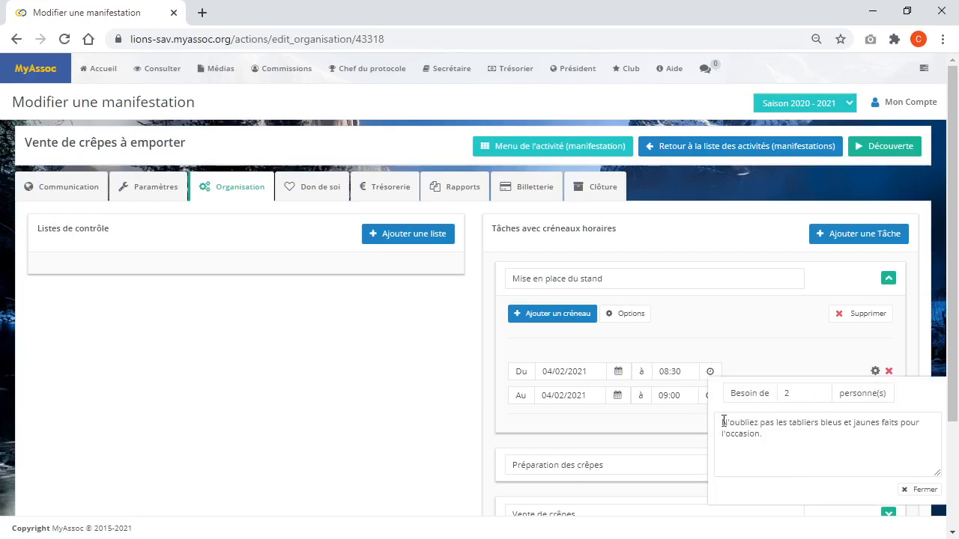
left_click(741, 331)
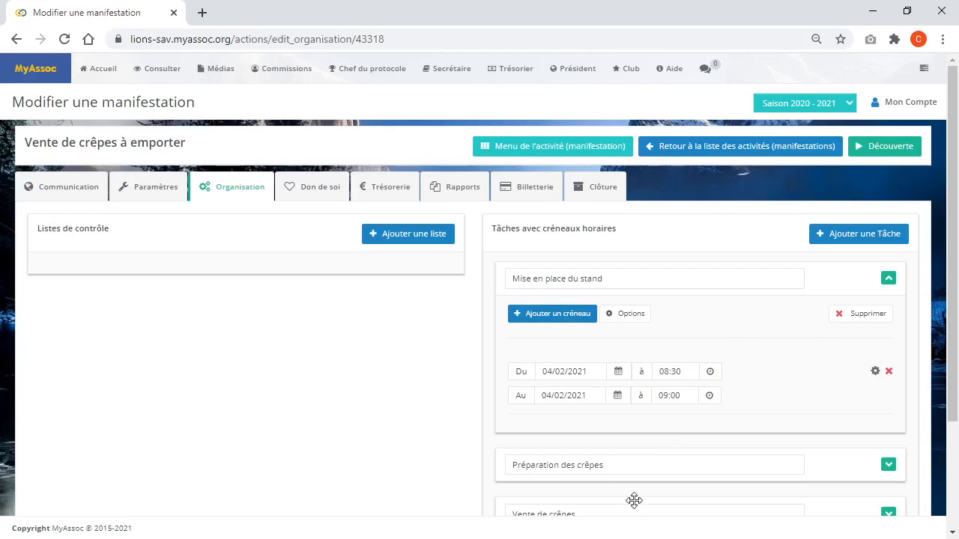
- In the activity's Don de soi section, examine the participants and their hour validation for the "Mise en place du stand" slot
left_click(336, 196)
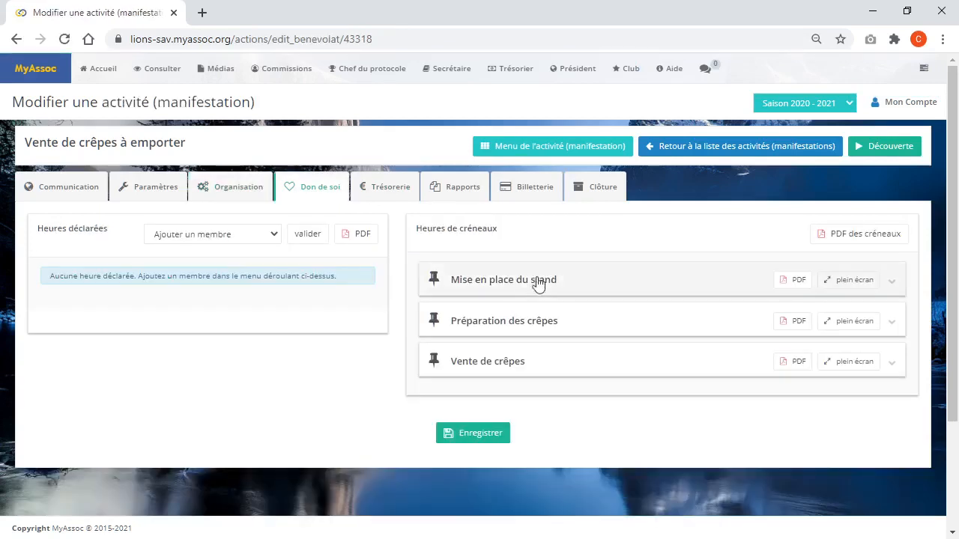
left_click(893, 283)
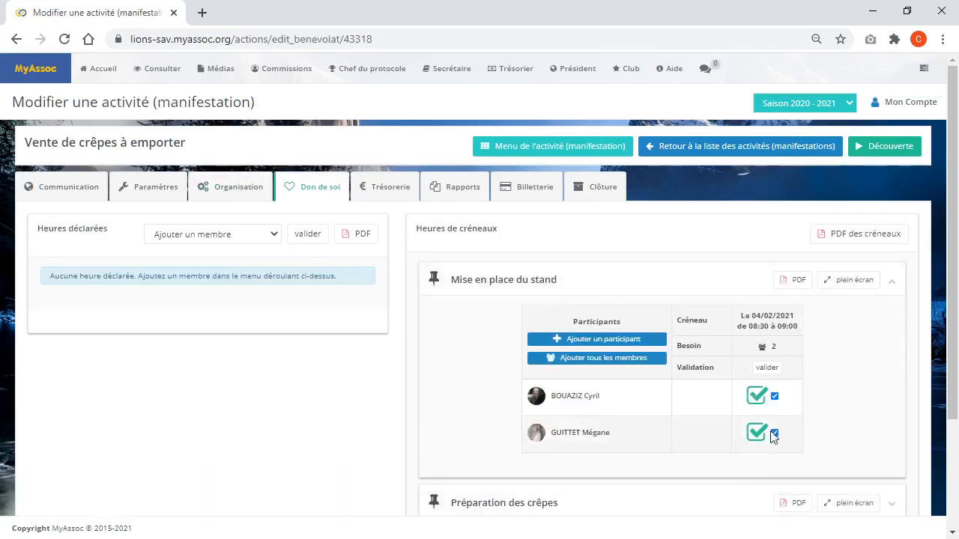
scroll(760, 331, "down", 3)
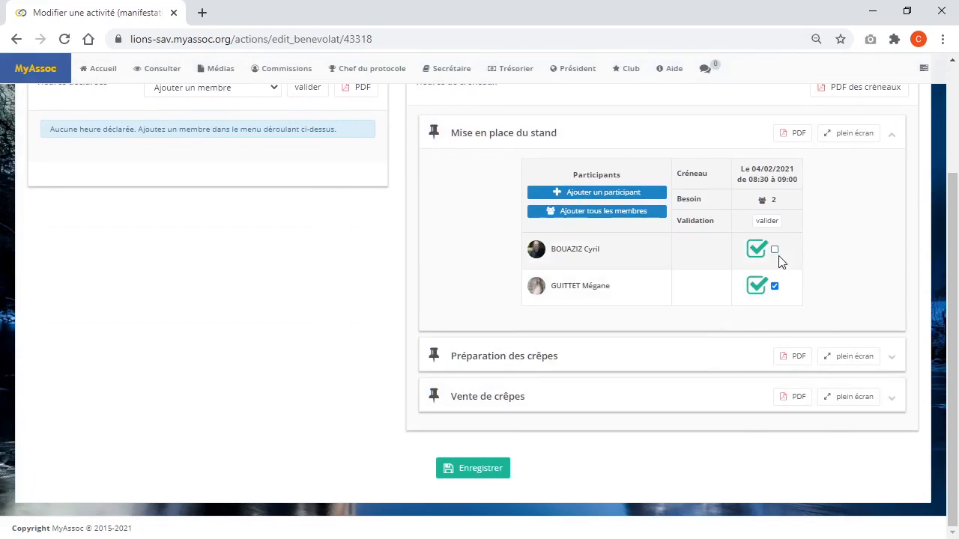
scroll(444, 287, "up", 2)
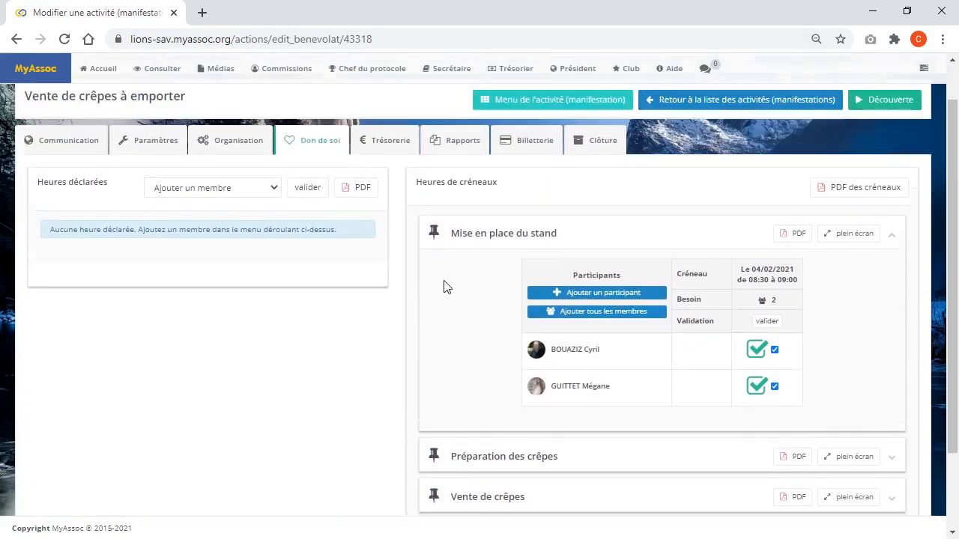
- In the Don de soi declared hours, add a member with 25 hours dated 01/03/2021
left_click(178, 188)
left_click(196, 280)
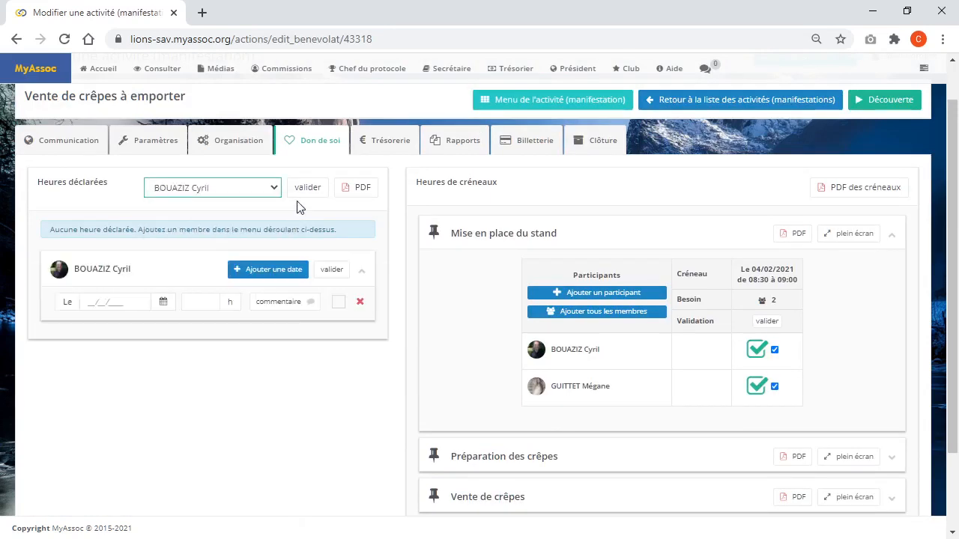
left_click(118, 303)
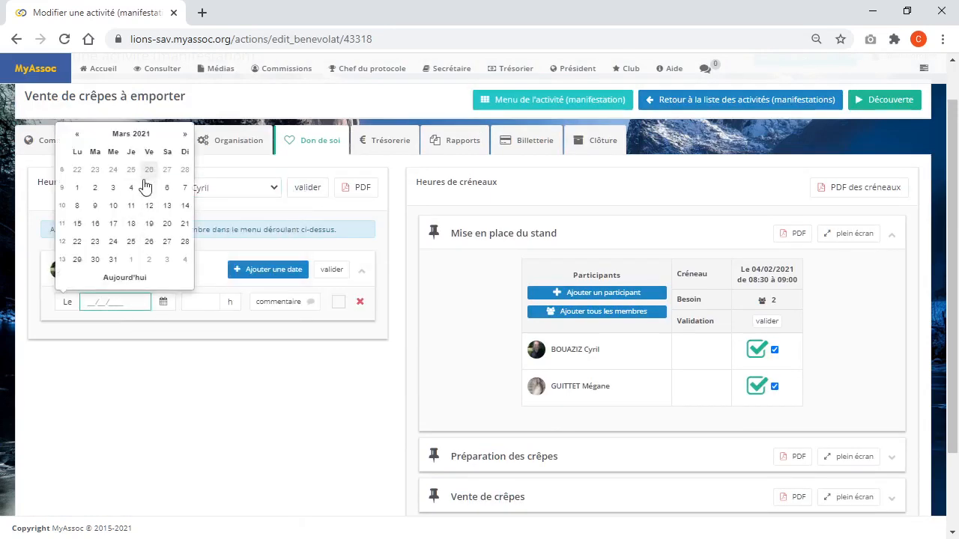
left_click(77, 187)
left_click(191, 301)
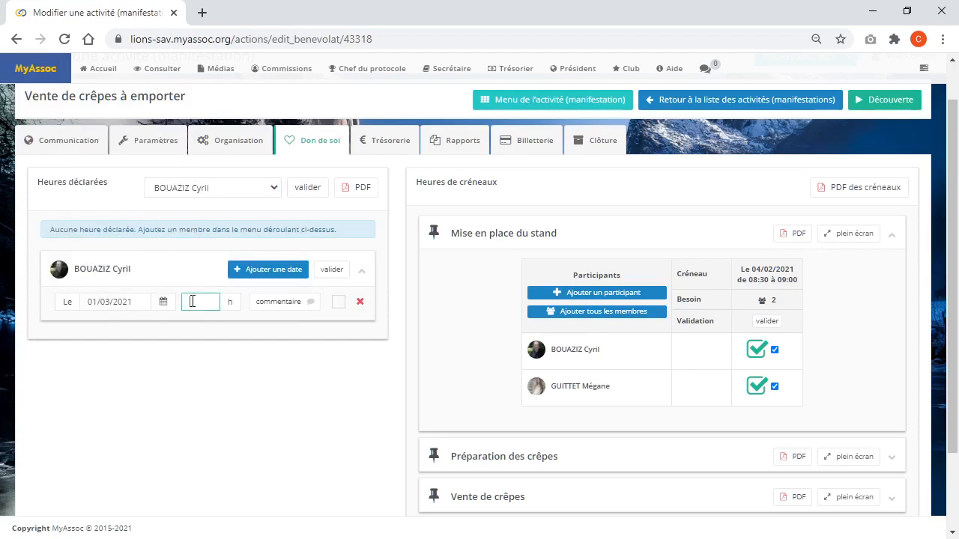
type("25")
- Mark the member's declared hours as validated and save the Don de soi section
left_click(339, 301)
left_click(341, 374)
scroll(451, 358, "down", 2)
left_click(491, 471)
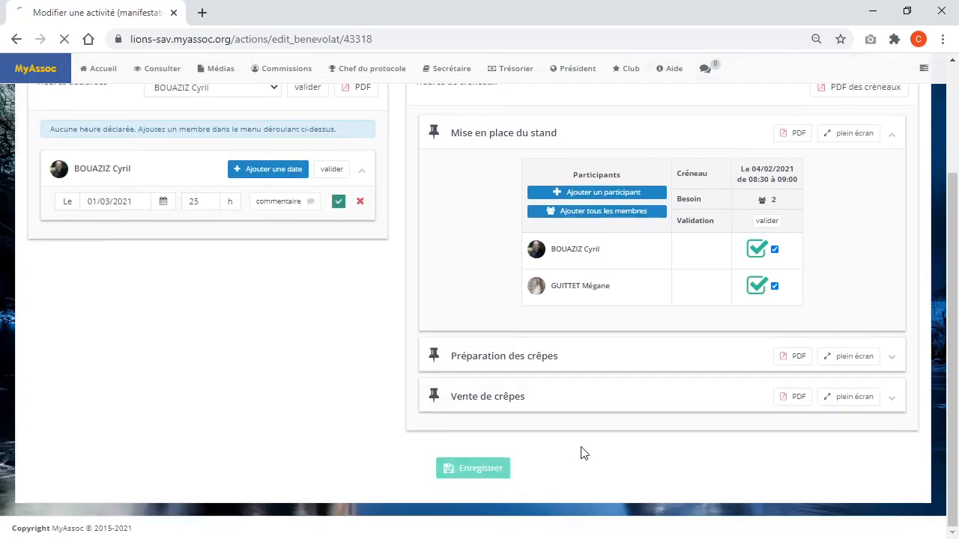
- In the activity's treasury, review the management account statement and set the donations paid (Dons versés) to 1000 €
scroll(514, 364, "down", 3)
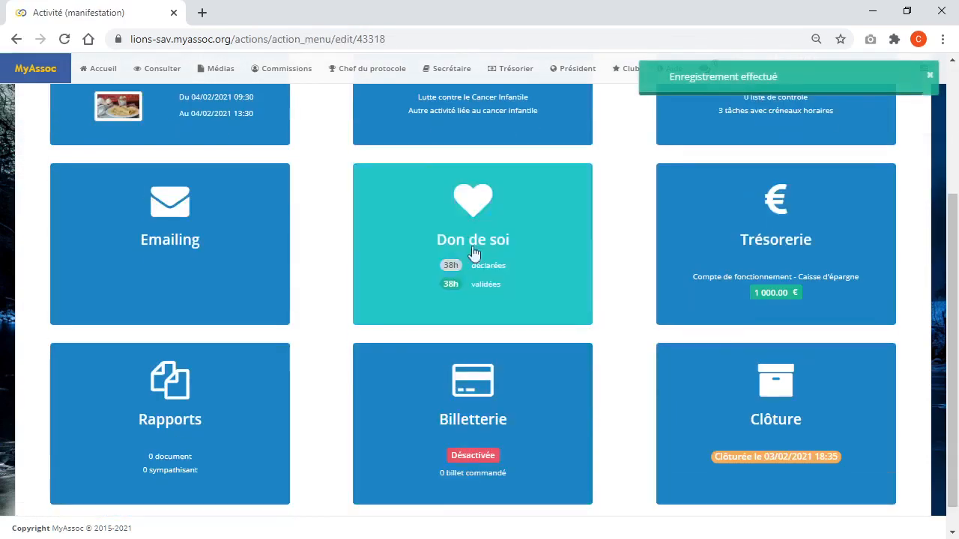
left_click(704, 312)
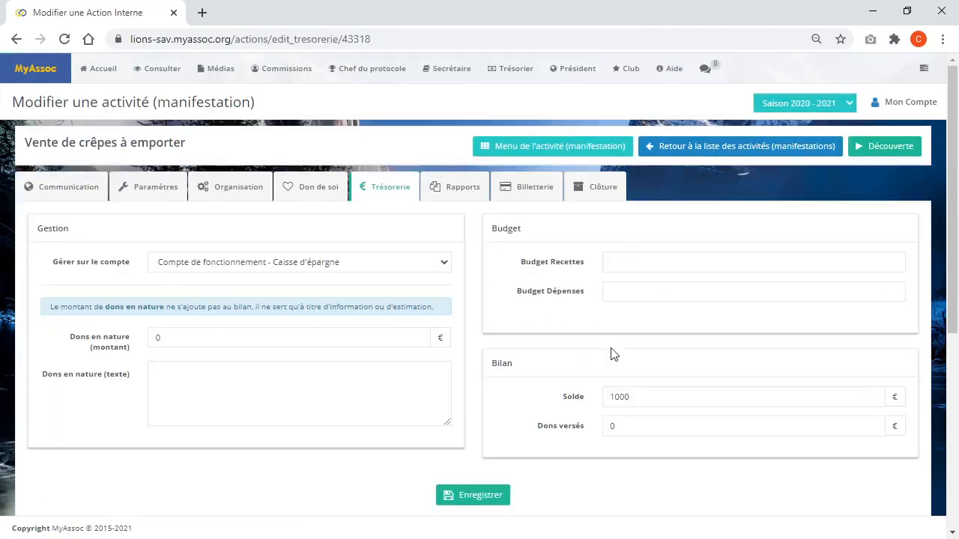
scroll(613, 354, "down", 4)
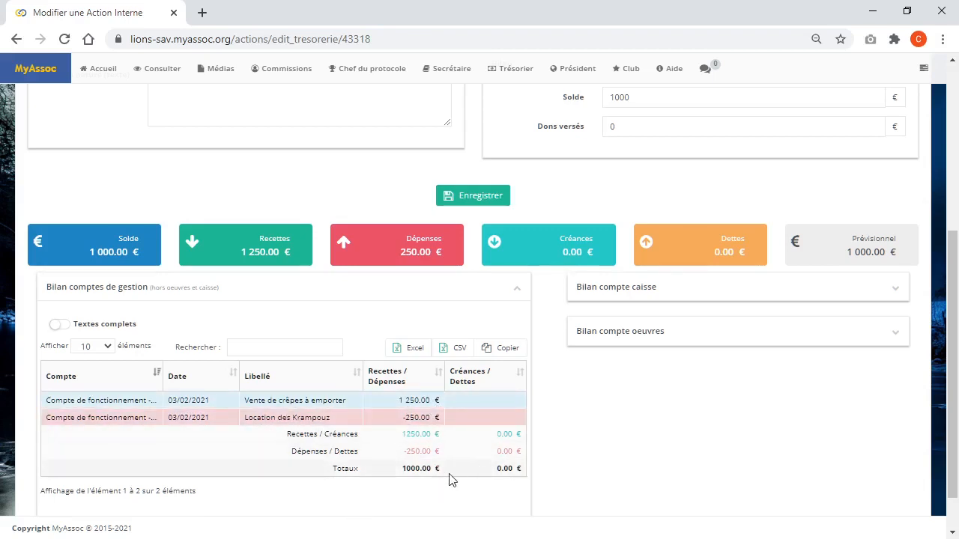
scroll(660, 380, "up", 2)
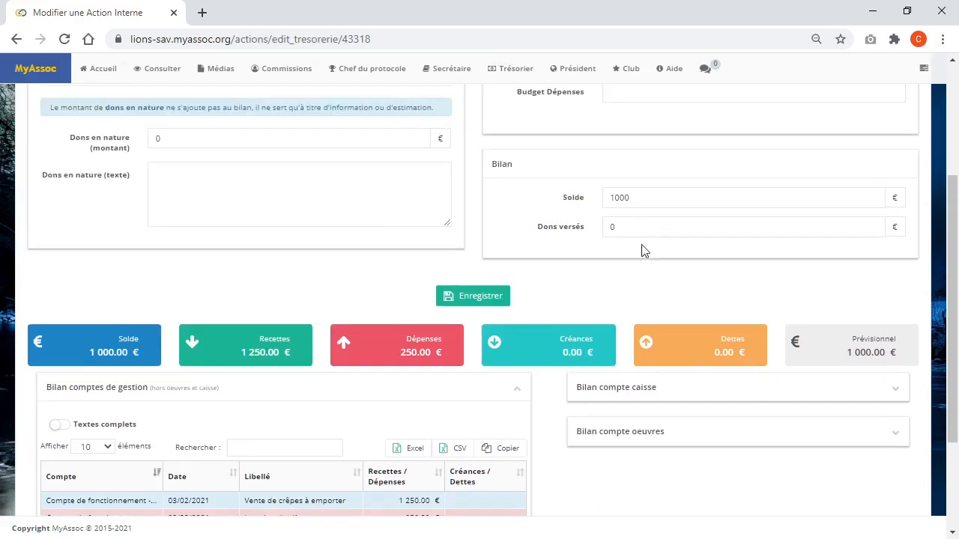
double_click(638, 197)
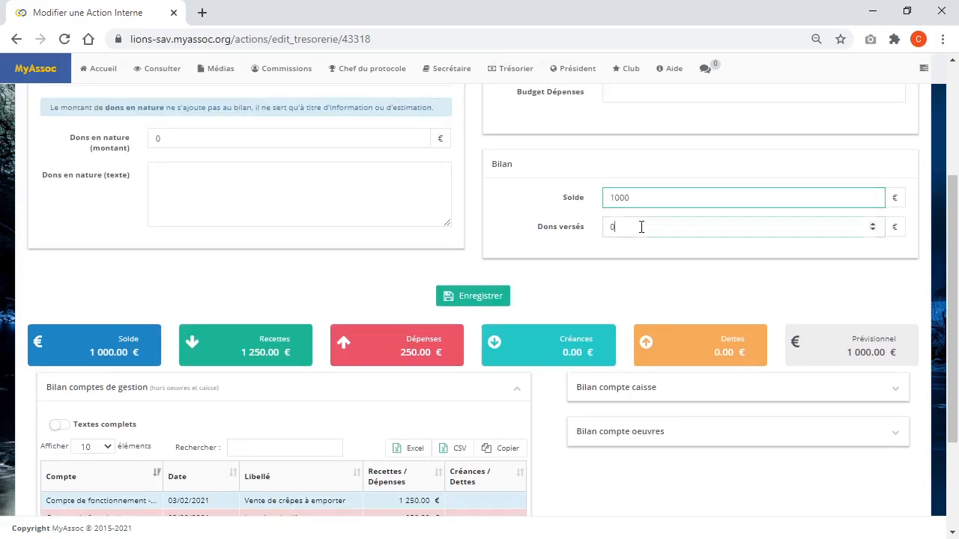
left_click_drag(640, 227, 605, 225)
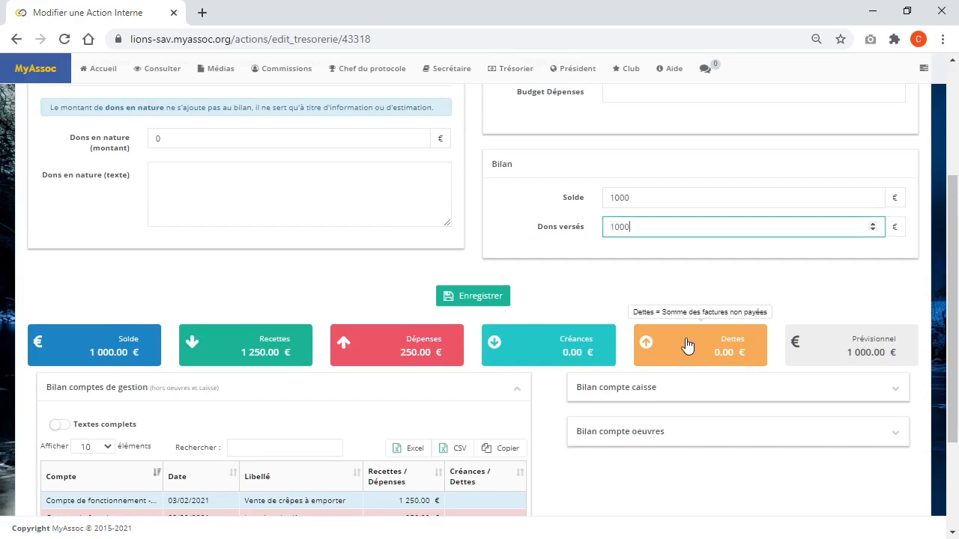
left_click(594, 270)
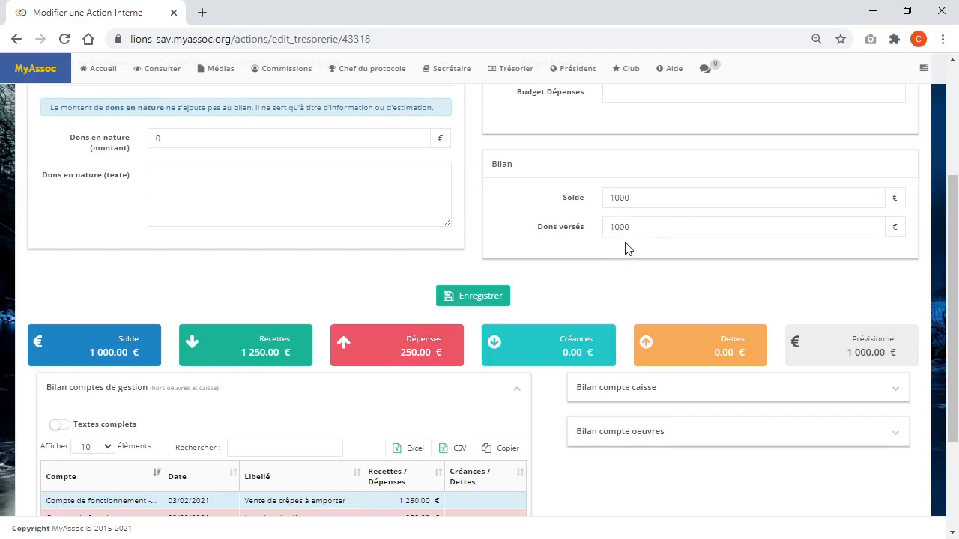
scroll(622, 258, "up", 2)
scroll(614, 267, "down", 4)
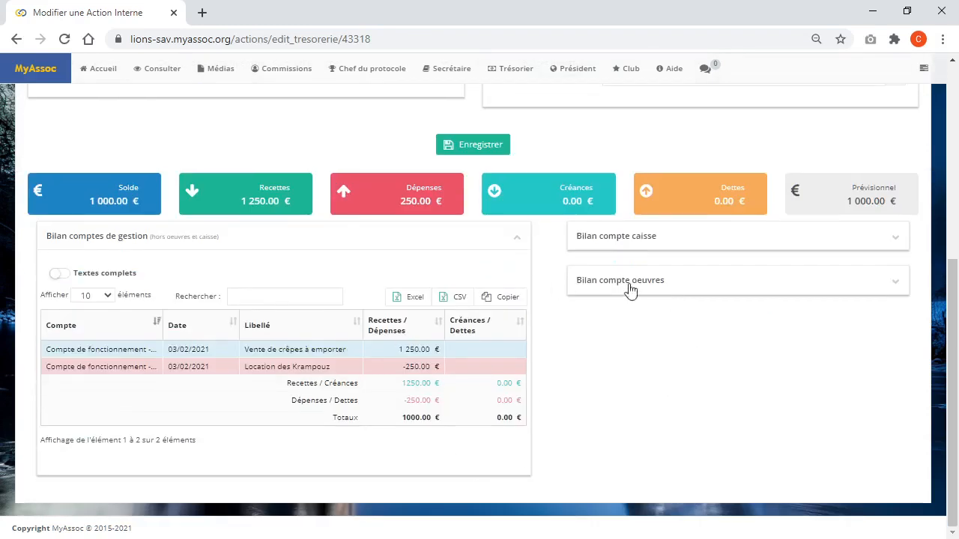
scroll(514, 413, "up", 5)
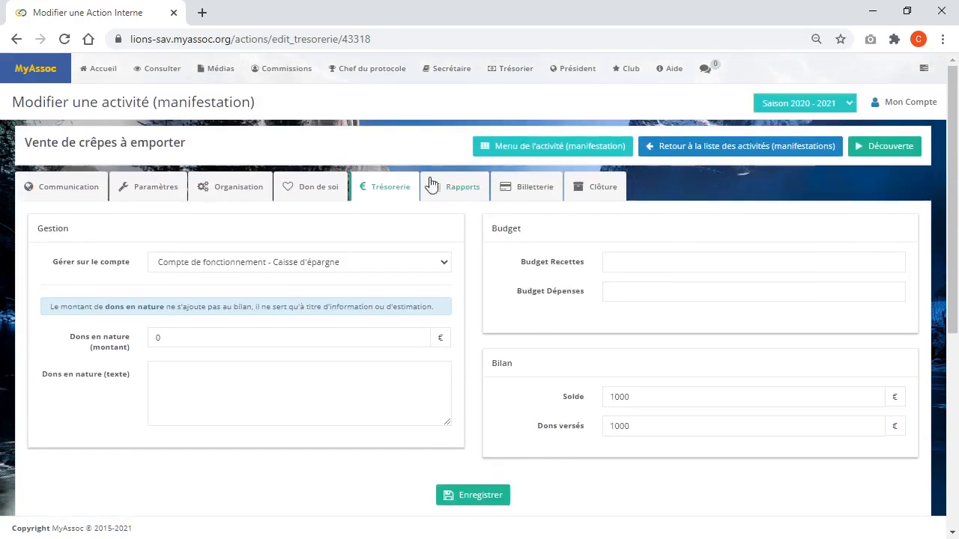
- In the activity's Rapports section, examine the impact fields, linked documents, Résumé and Conclusions areas
left_click(475, 189)
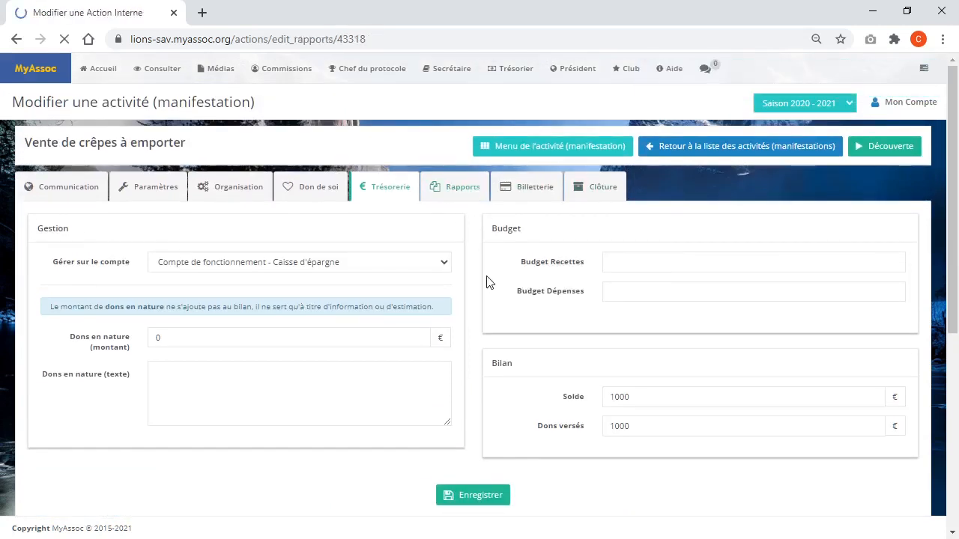
scroll(315, 217, "down", 1)
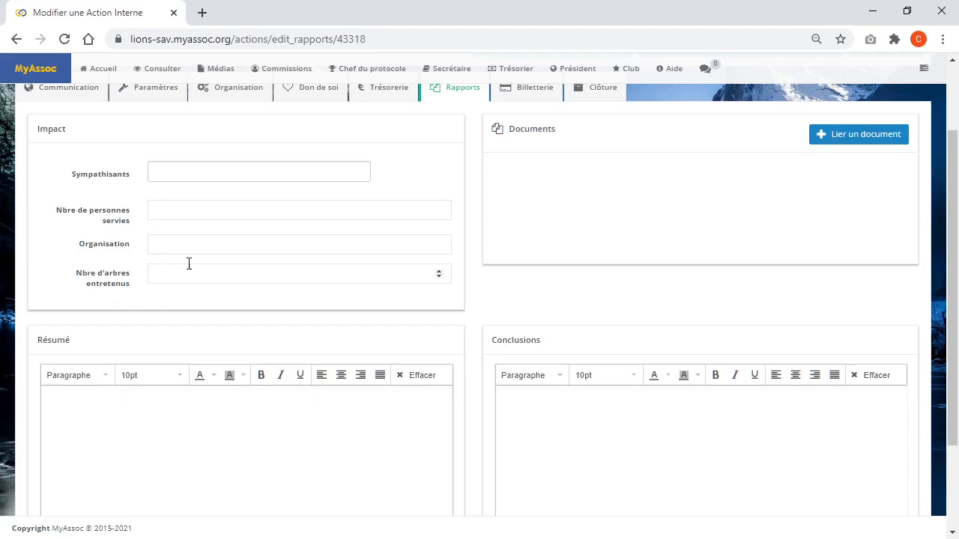
left_click(166, 281)
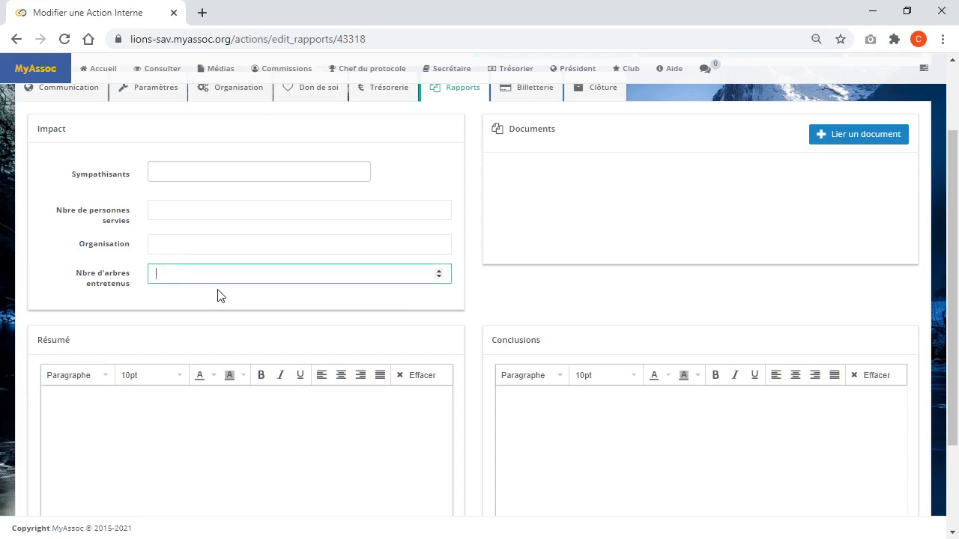
scroll(268, 316, "down", 2)
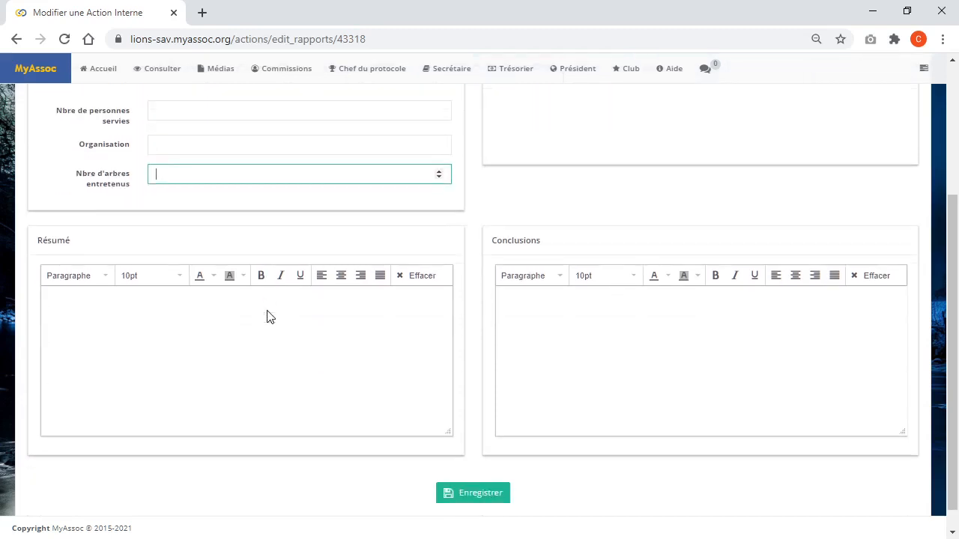
scroll(225, 325, "up", 3)
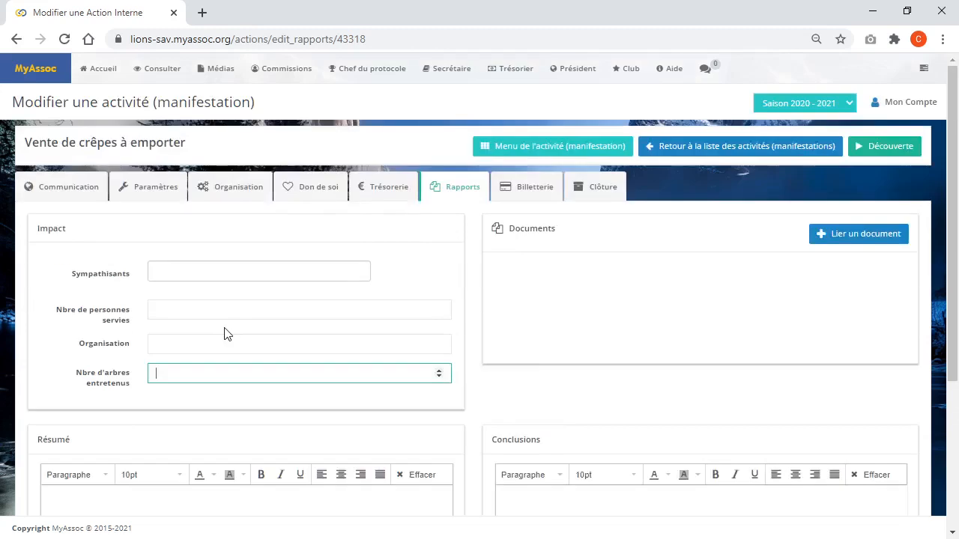
scroll(285, 353, "down", 1)
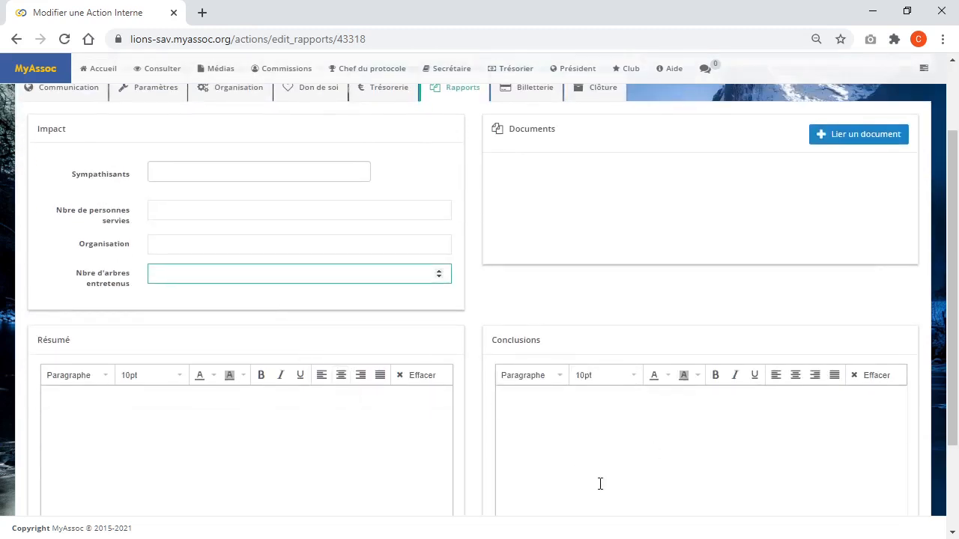
scroll(600, 484, "down", 2)
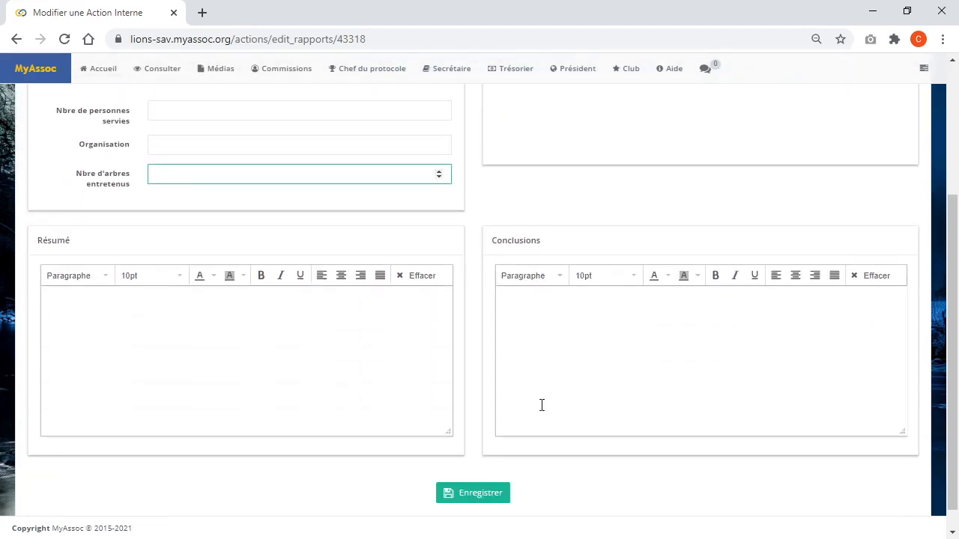
scroll(542, 405, "up", 2)
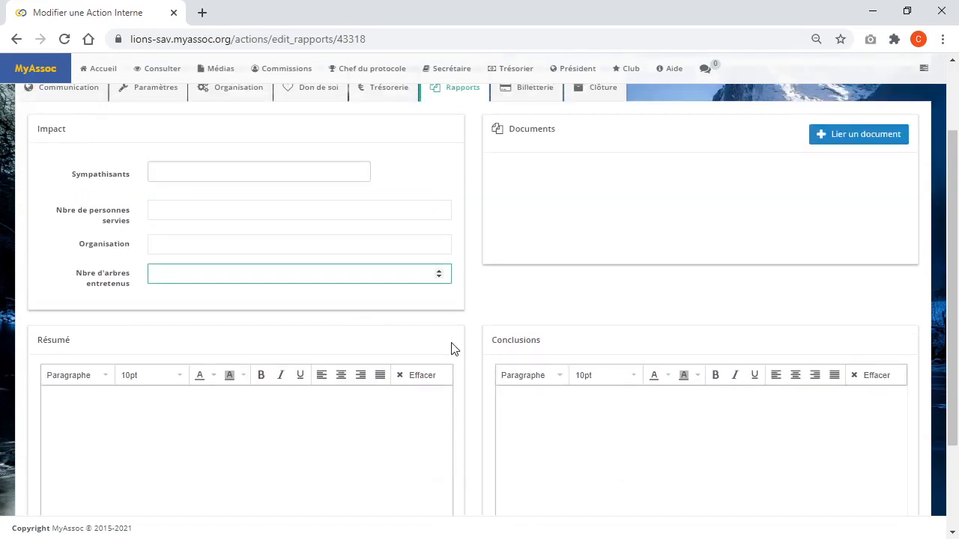
scroll(452, 349, "up", 2)
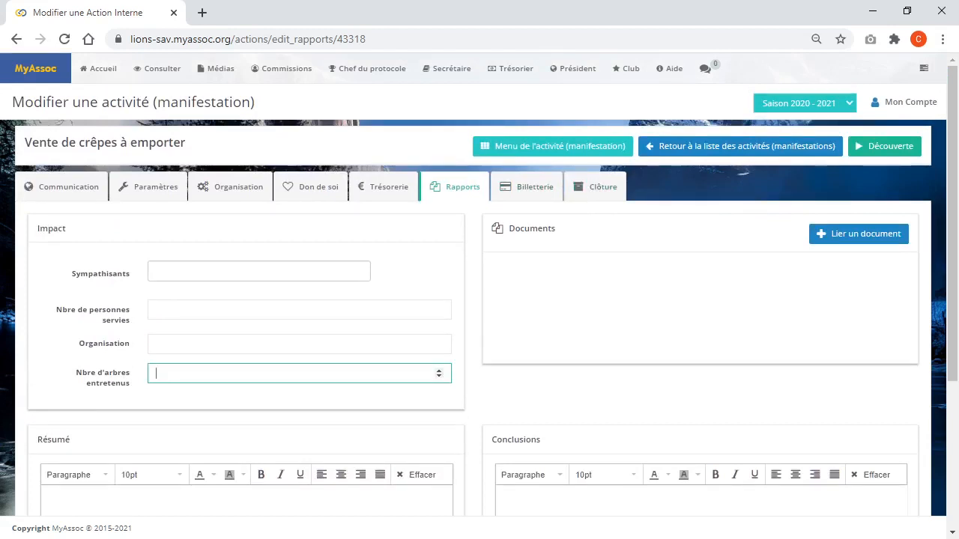
scroll(219, 390, "down", 3)
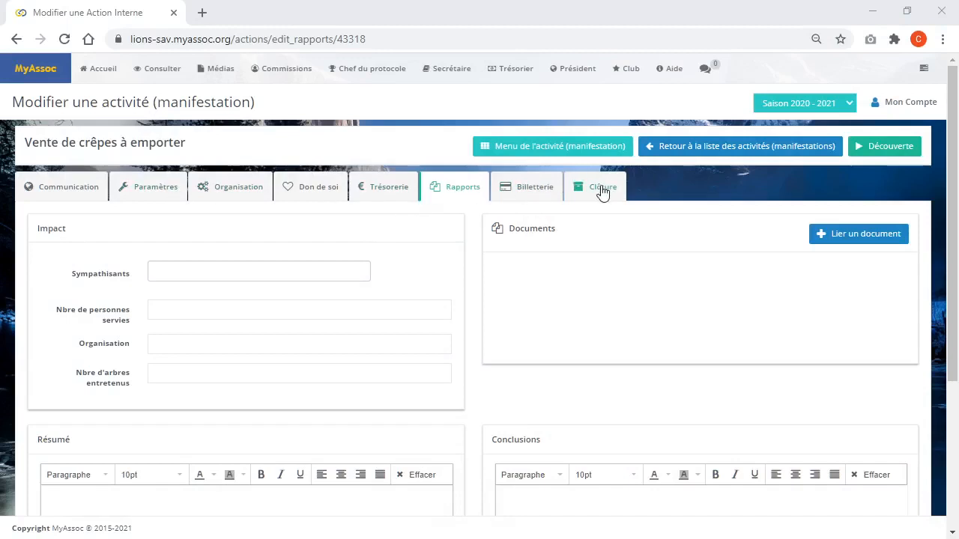
- Open the activity's closure form and follow a field's reference link to the Communication section
left_click(602, 192)
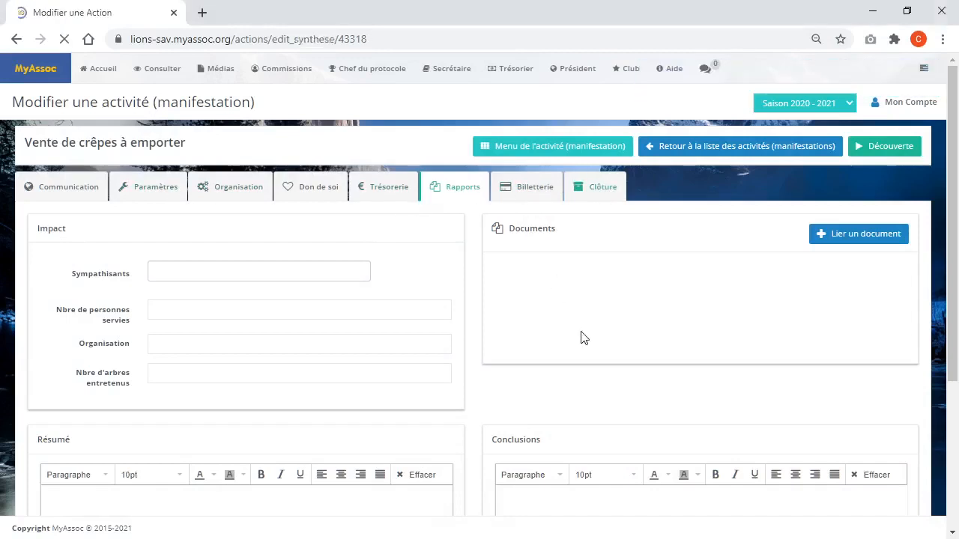
scroll(583, 338, "down", 3)
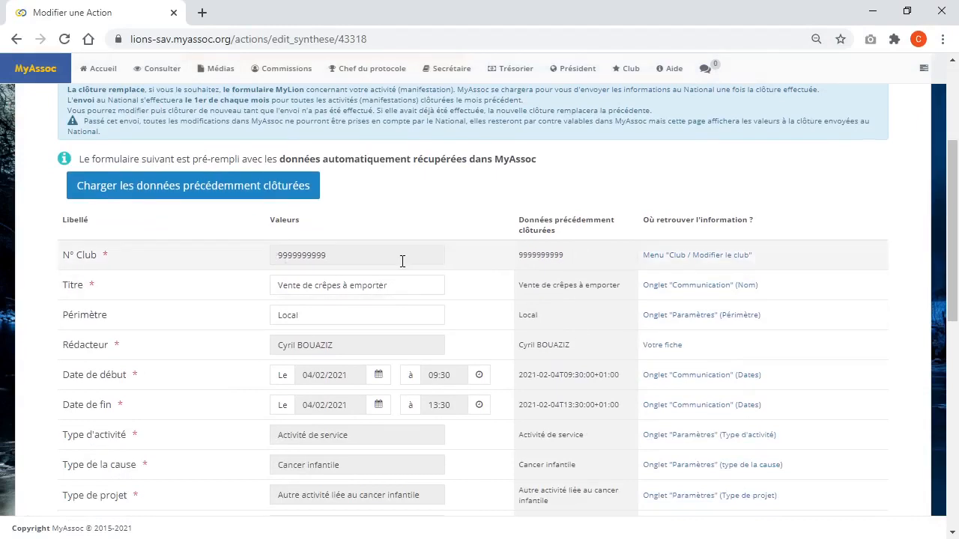
scroll(402, 260, "down", 1)
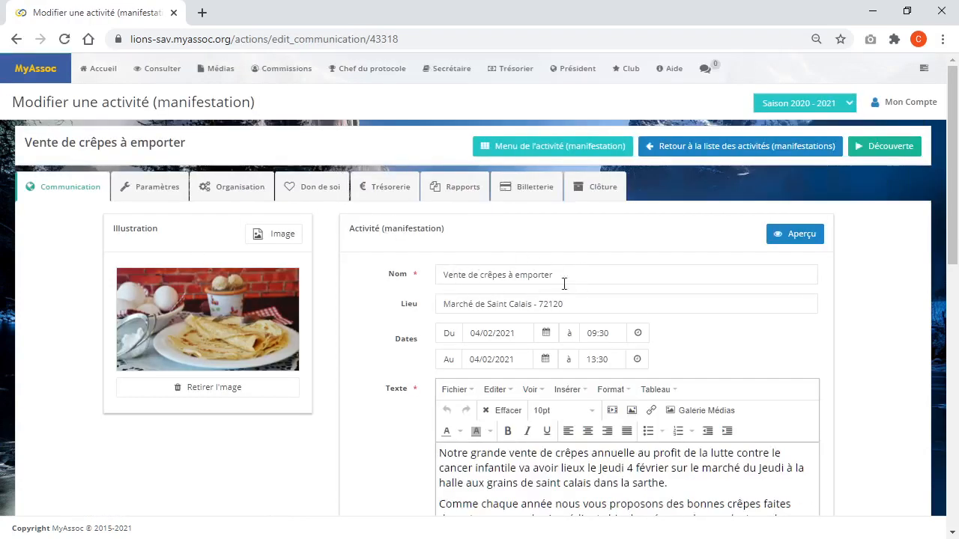
- Return to the closure form and examine its closure and sending dates, pre-filled values and editable Périmètre field
left_click(591, 189)
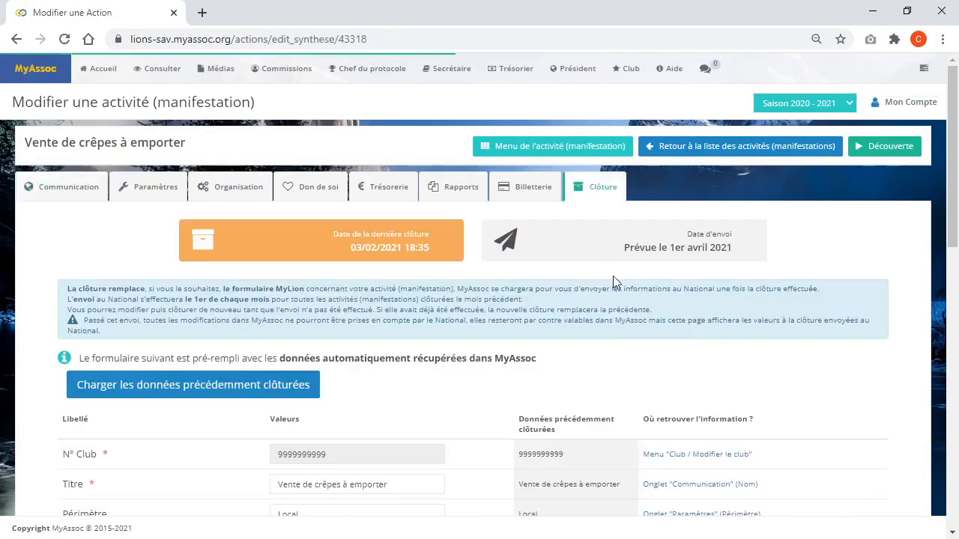
scroll(613, 278, "down", 3)
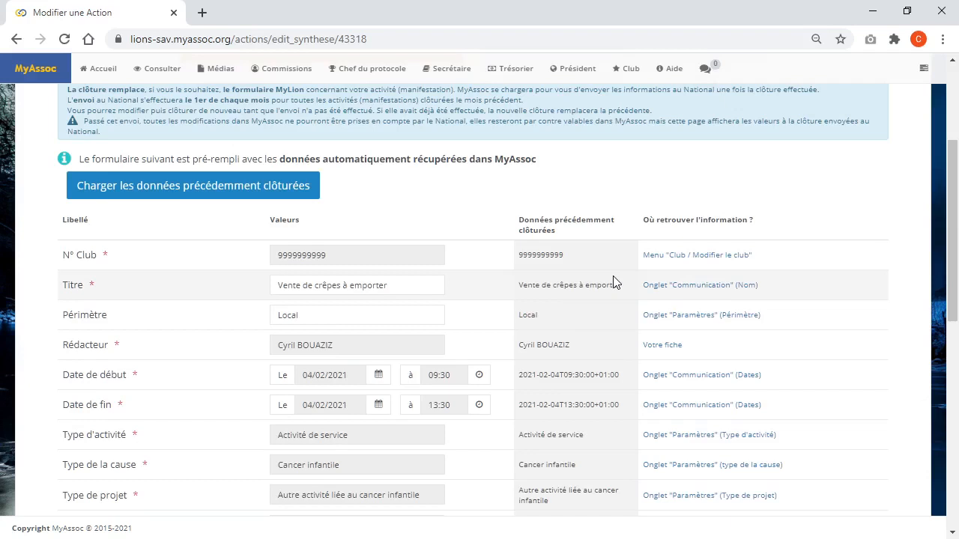
double_click(345, 315)
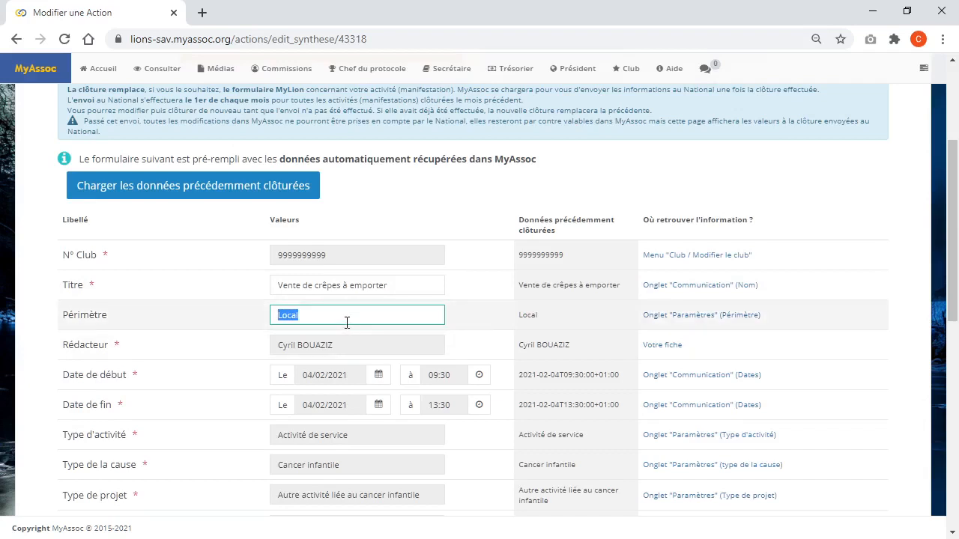
left_click(346, 320)
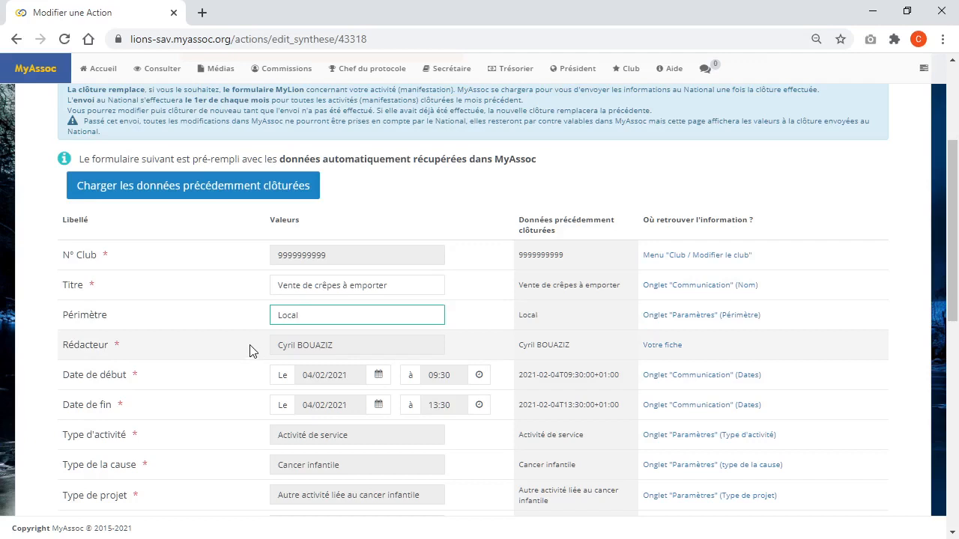
scroll(609, 278, "up", 3)
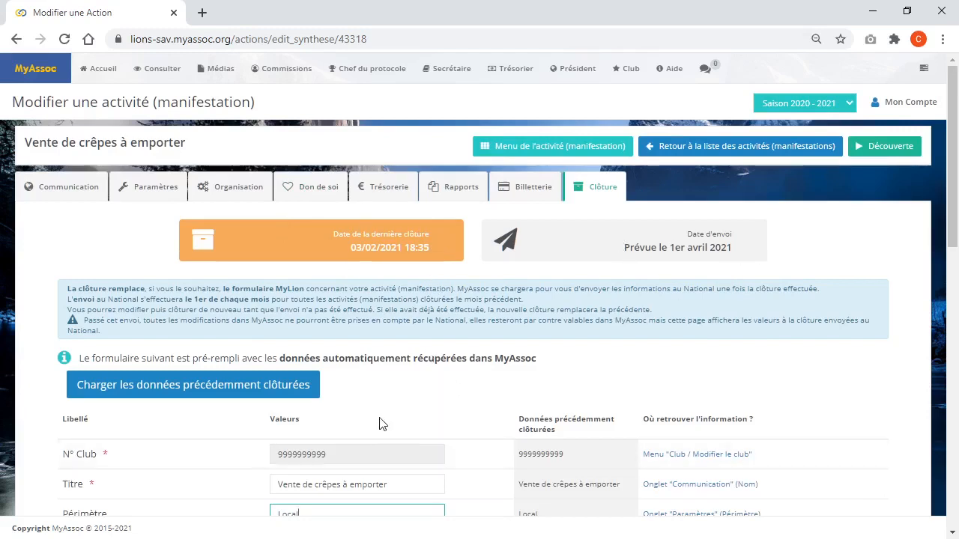
- Download the help PDF with the equivalence table for the closure form's number of people served
scroll(422, 381, "down", 1)
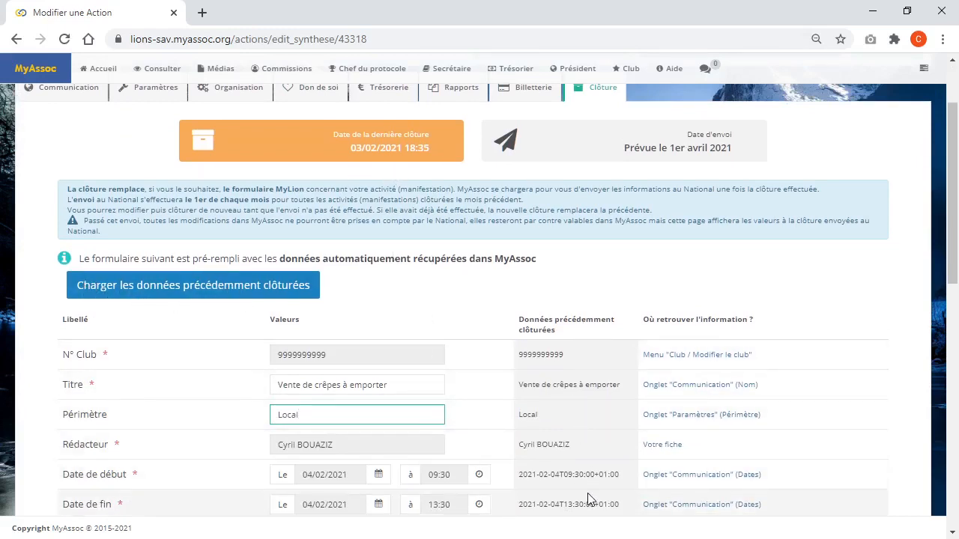
scroll(588, 500, "down", 1)
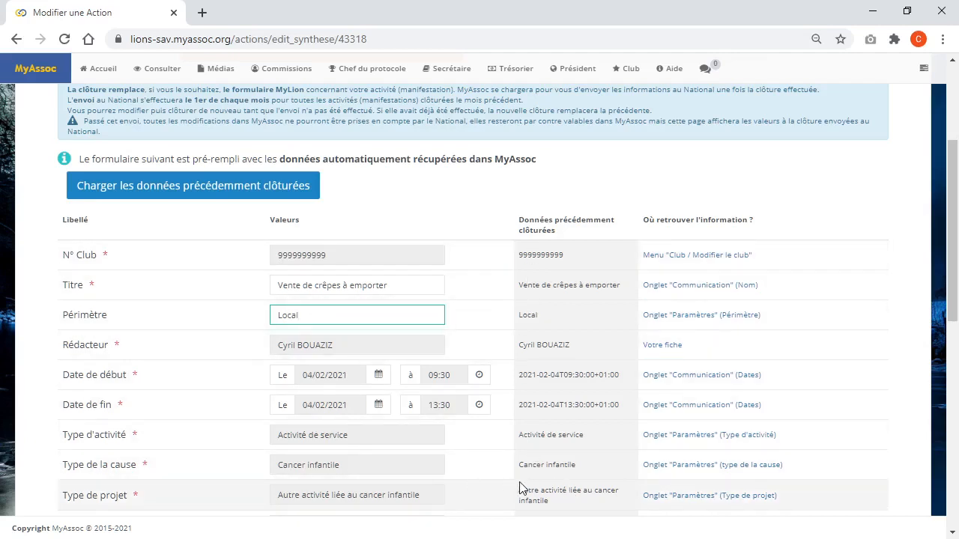
scroll(522, 488, "down", 1)
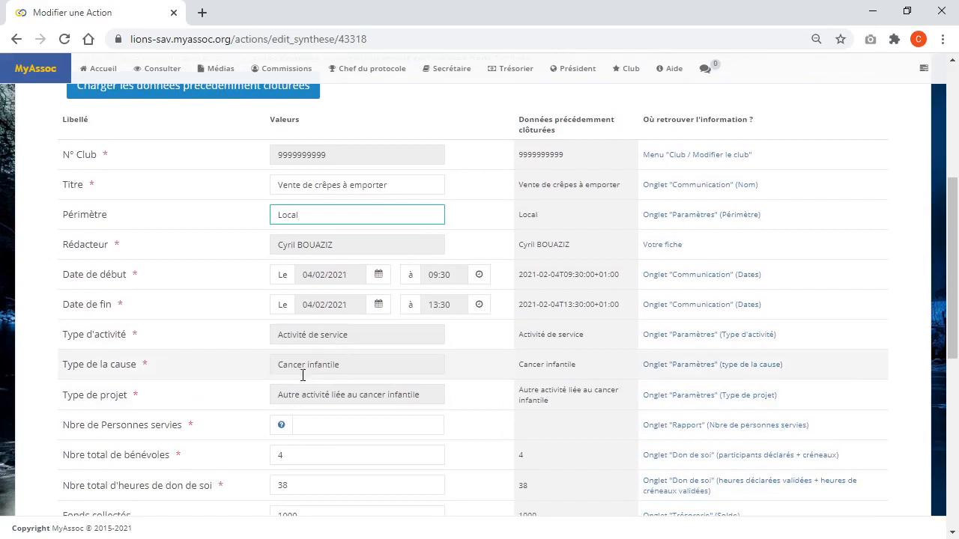
left_click(281, 426)
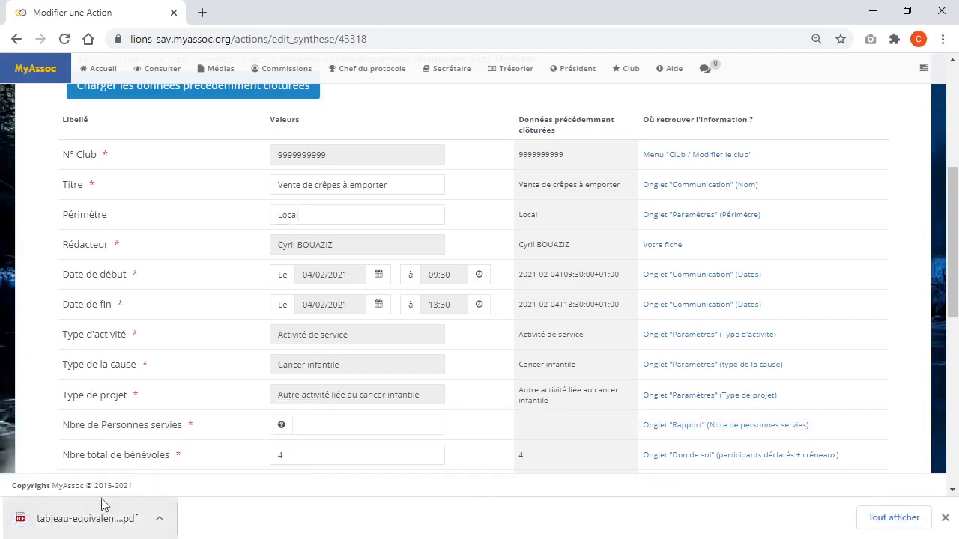
- Dismiss the download notice and set the number of people served (Nbre de Personnes servies) to 25
left_click(944, 517)
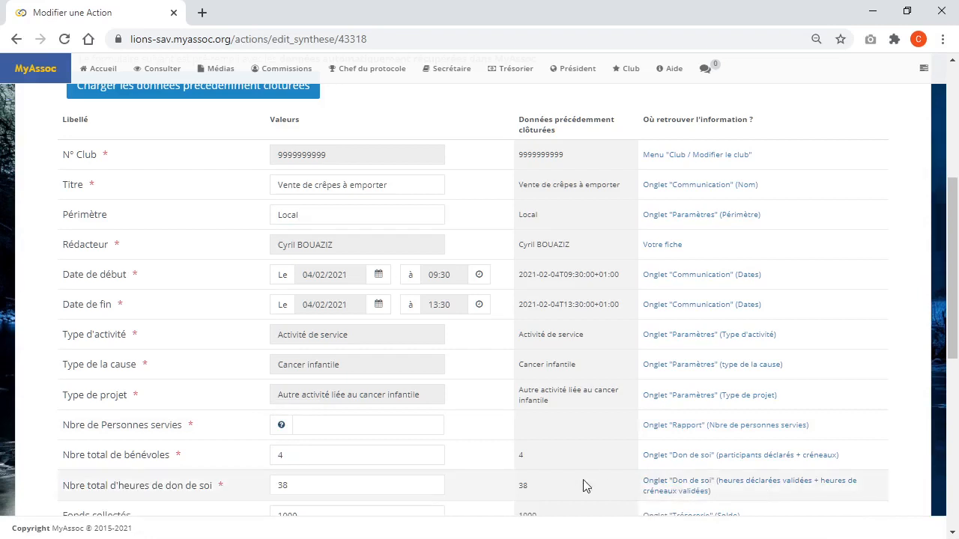
left_click(405, 421)
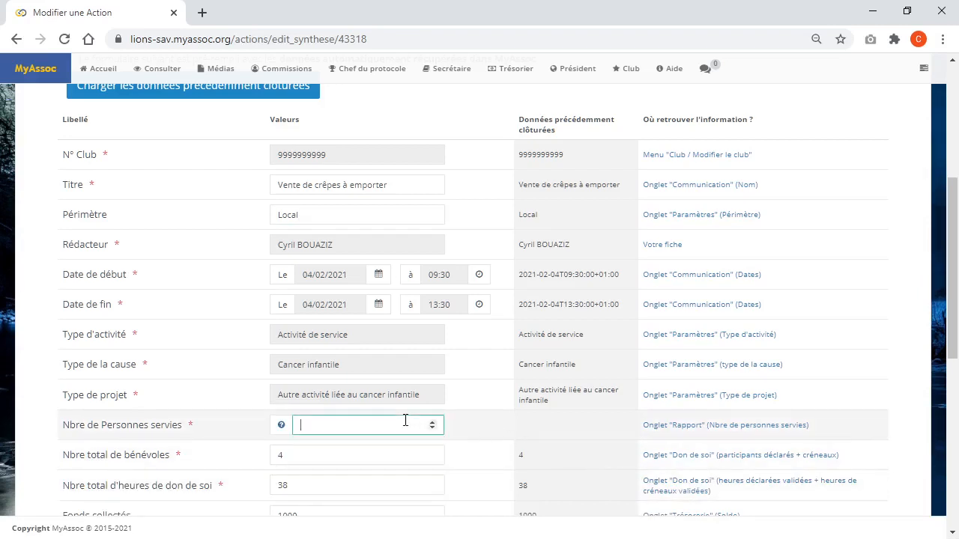
type("25")
left_click(484, 441)
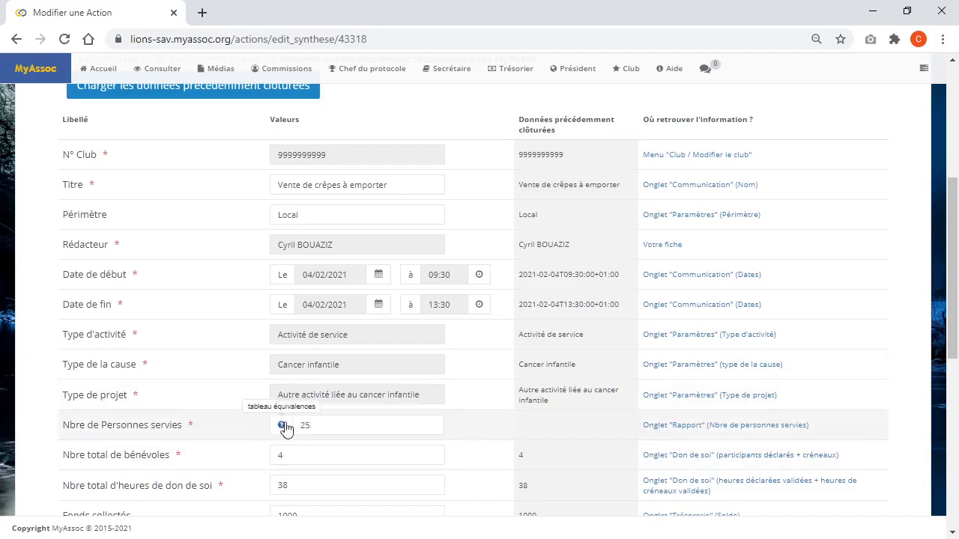
- Set the total number of volunteers (Nbre total de bénévoles) to 8 and the total volunteer hours to 50
scroll(338, 435, "down", 2)
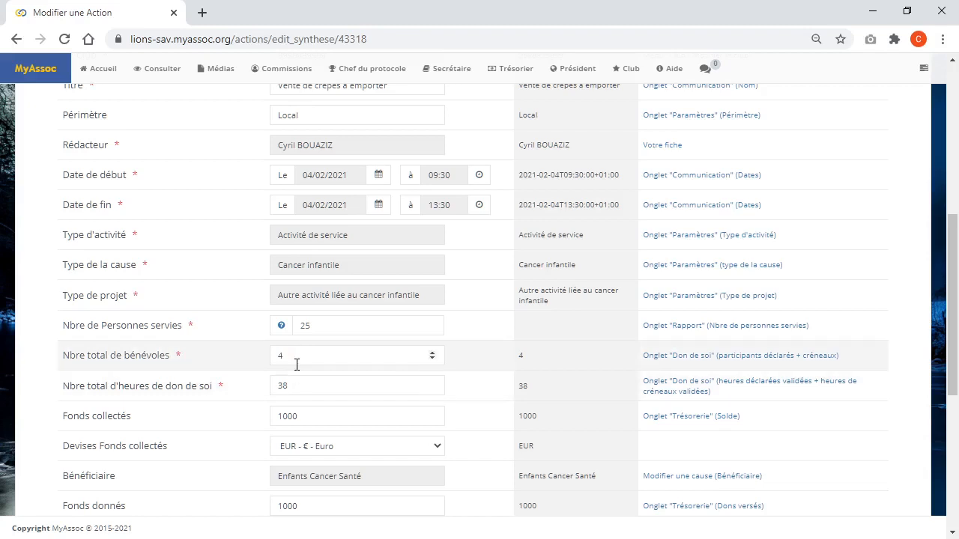
left_click(297, 362)
key("BackSpace")
type("8")
key("Tab")
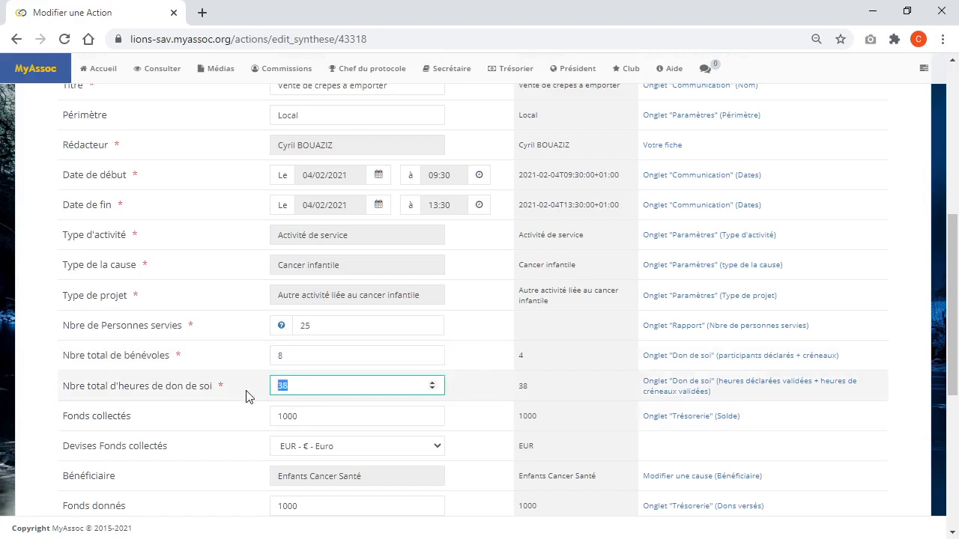
type("50")
left_click(310, 353)
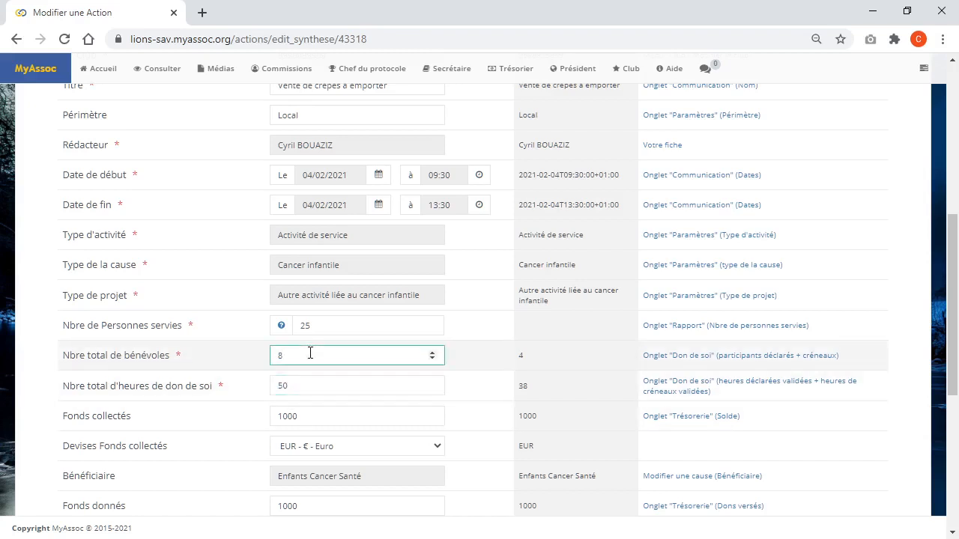
- Set the collected funds (Fonds collectés) to 1500 in the closure form
scroll(277, 423, "down", 1)
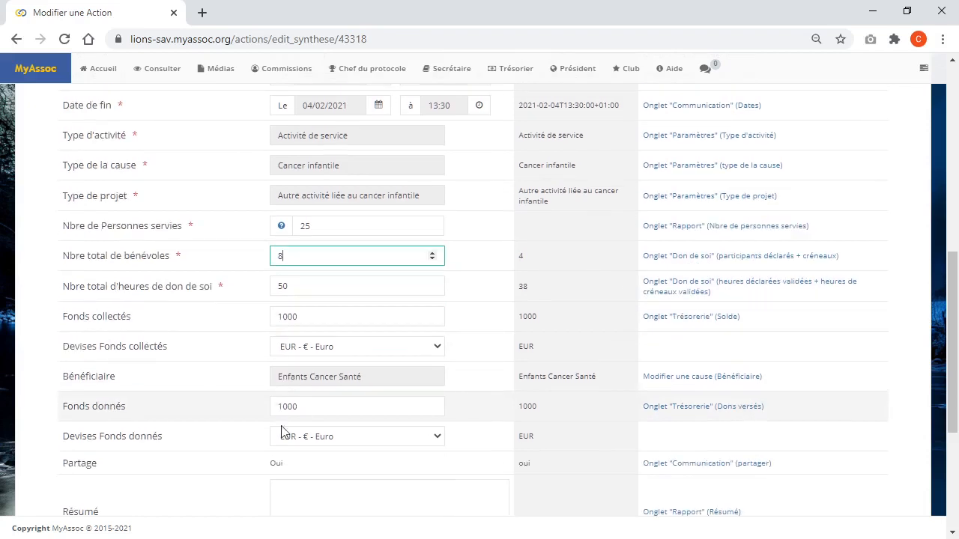
double_click(300, 315)
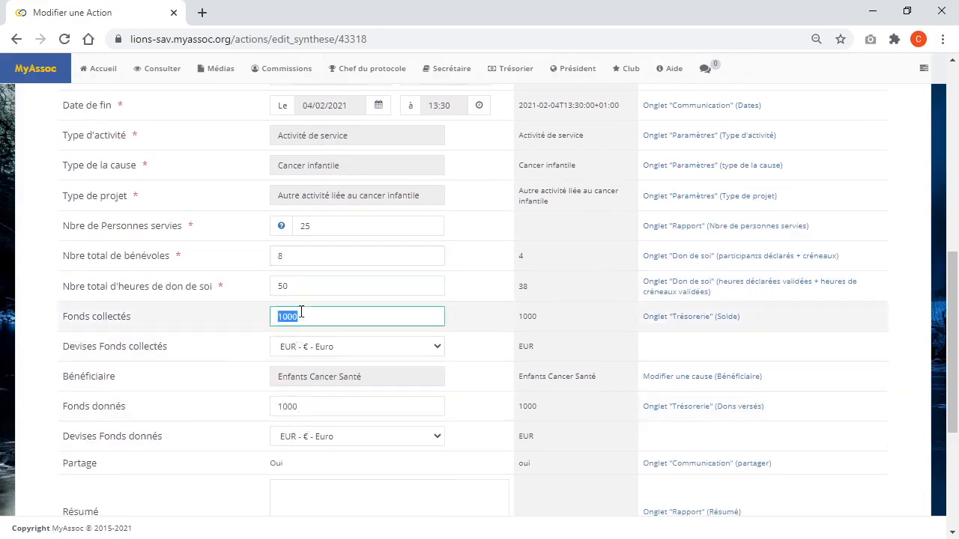
type("1500")
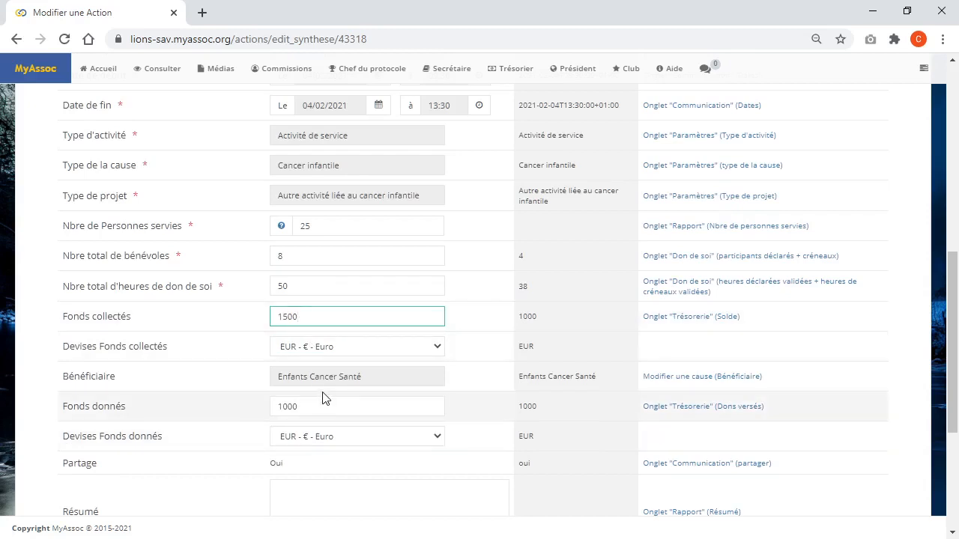
double_click(323, 398)
double_click(317, 406)
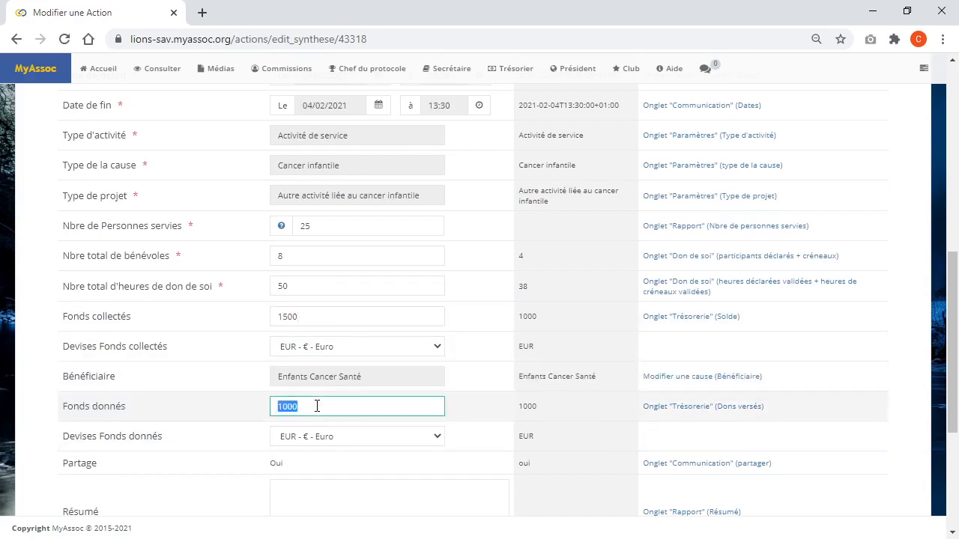
left_click(330, 469)
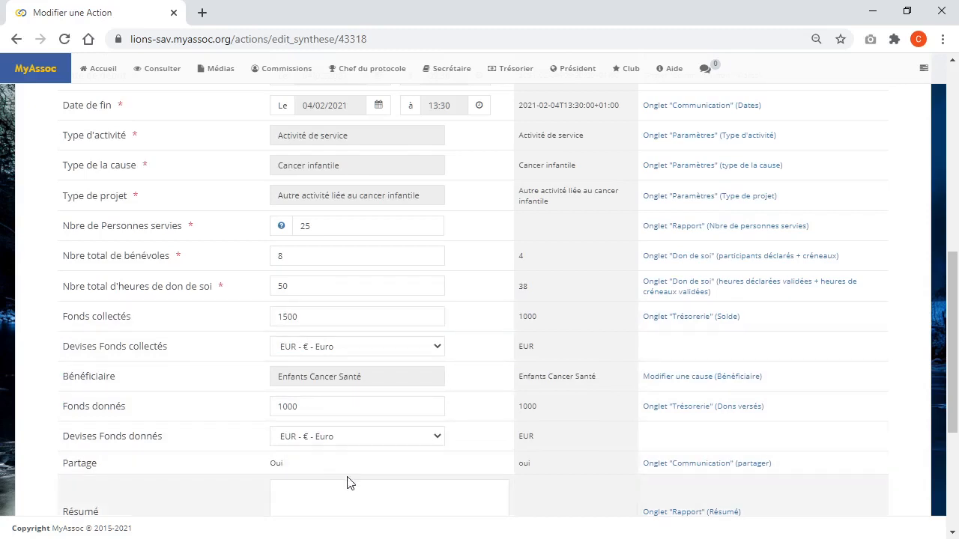
- Review the closure form's Résumé, image, closing options and entered values, as well as the closure and sending dates with their explanatory notice
scroll(347, 482, "down", 1)
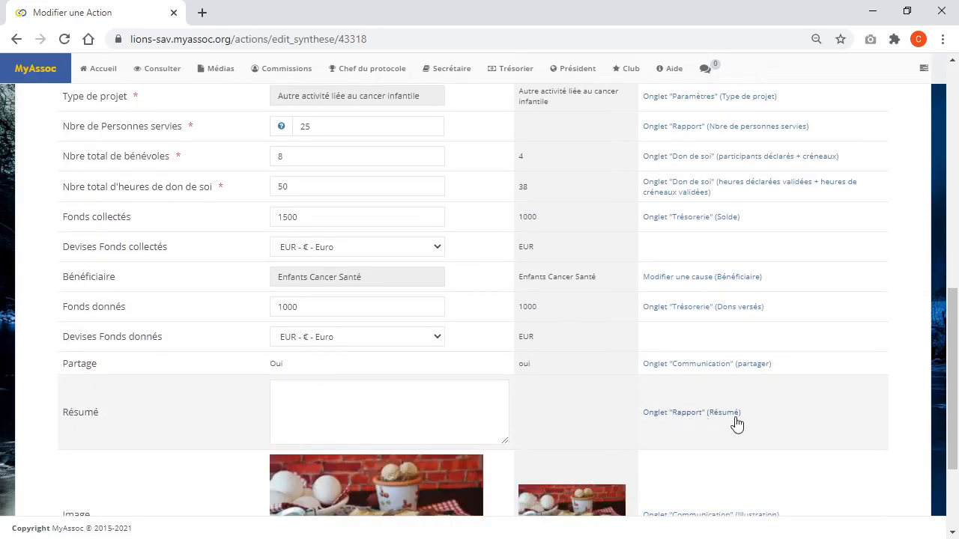
left_click(398, 420)
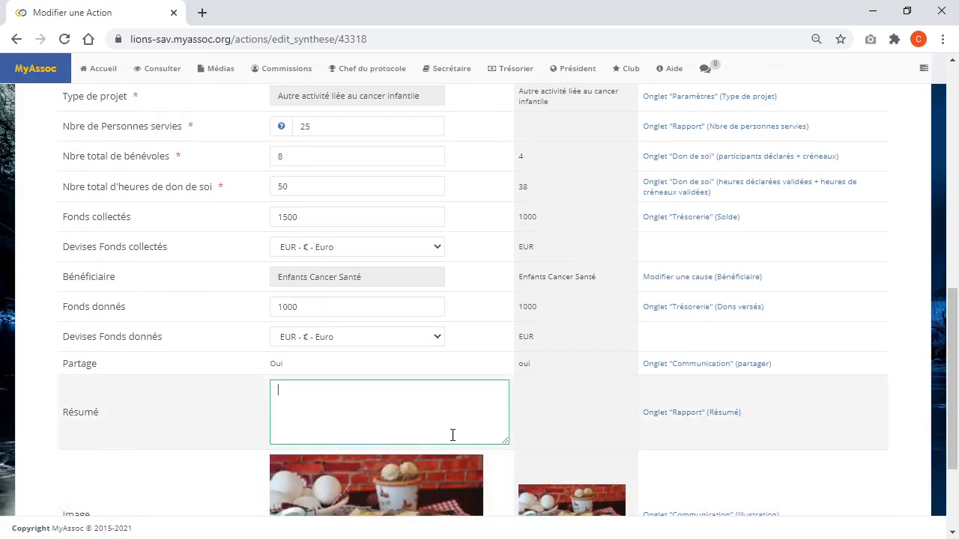
scroll(453, 435, "down", 1)
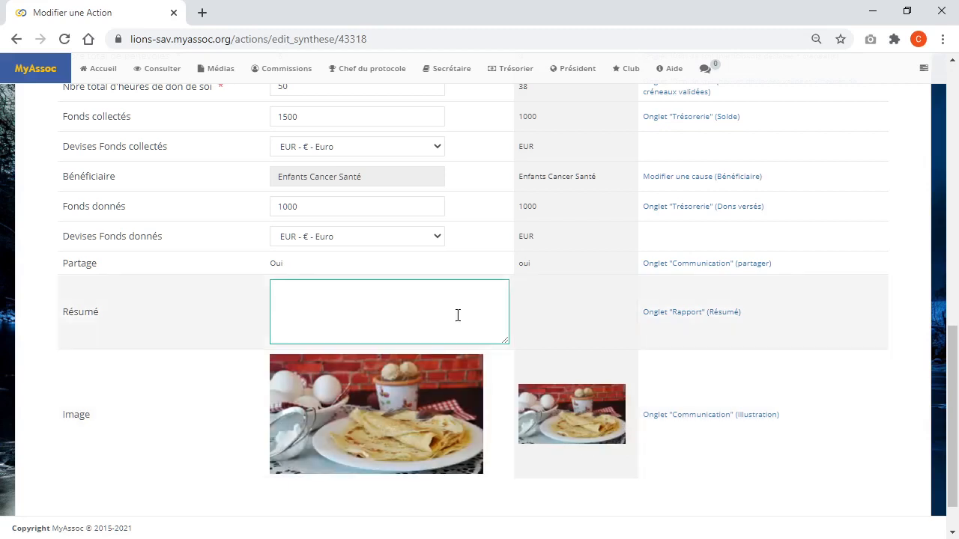
scroll(458, 318, "down", 1)
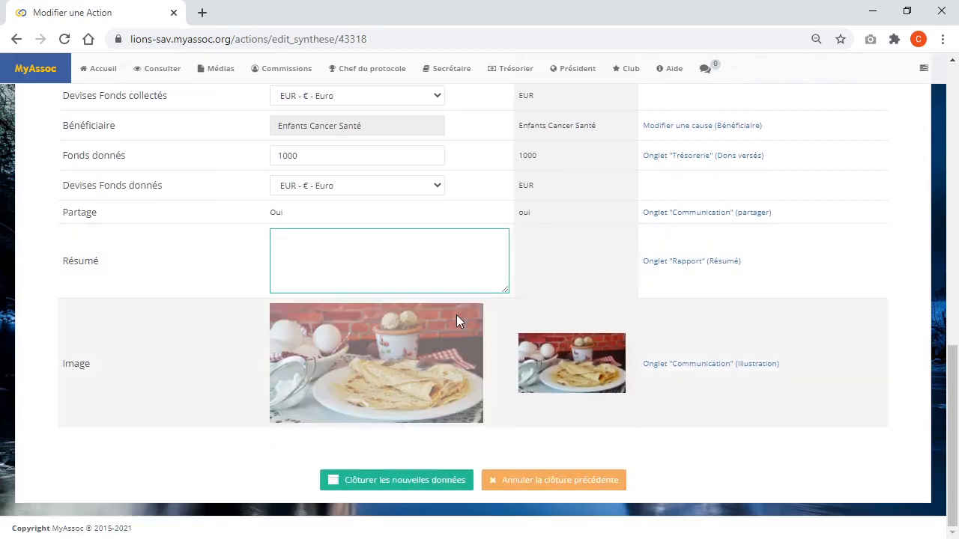
scroll(428, 334, "up", 5)
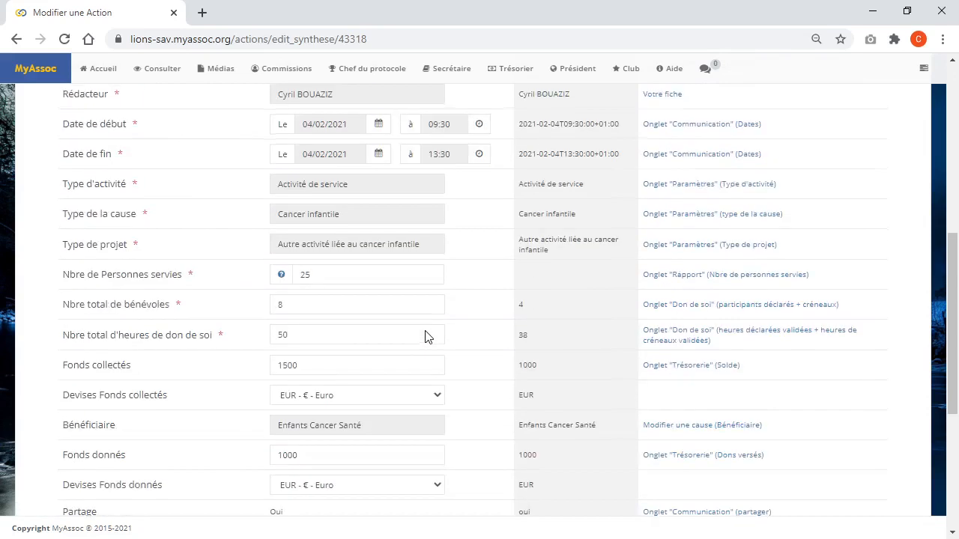
scroll(399, 403, "down", 5)
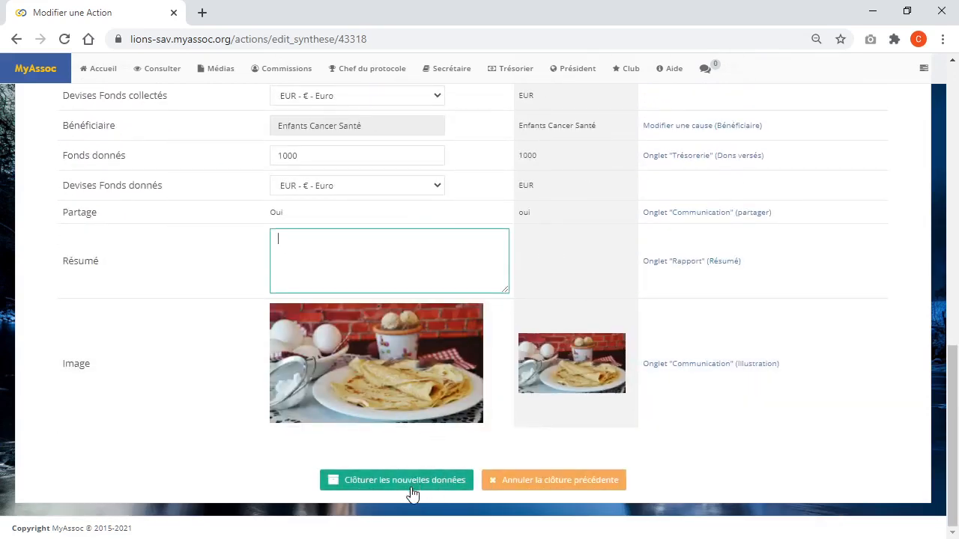
scroll(412, 495, "up", 3)
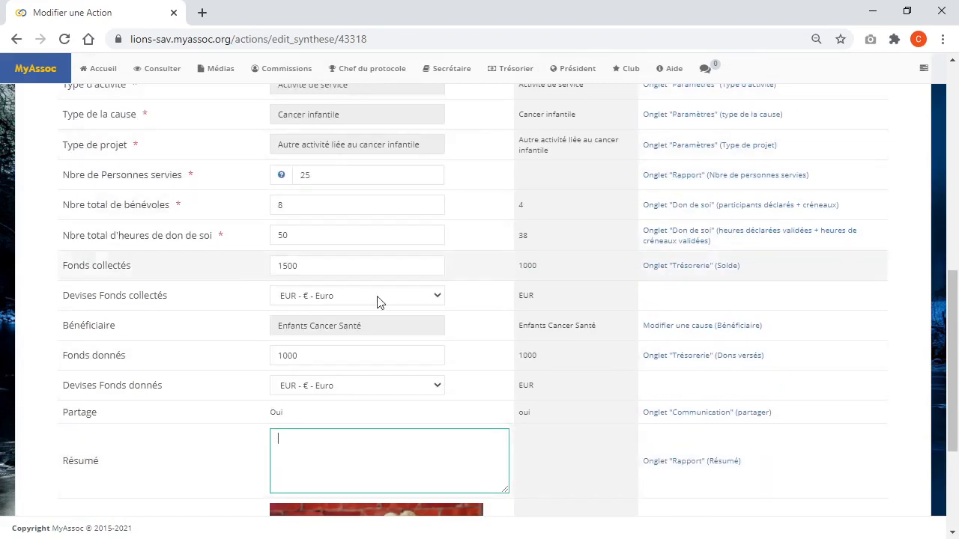
scroll(410, 449, "up", 4)
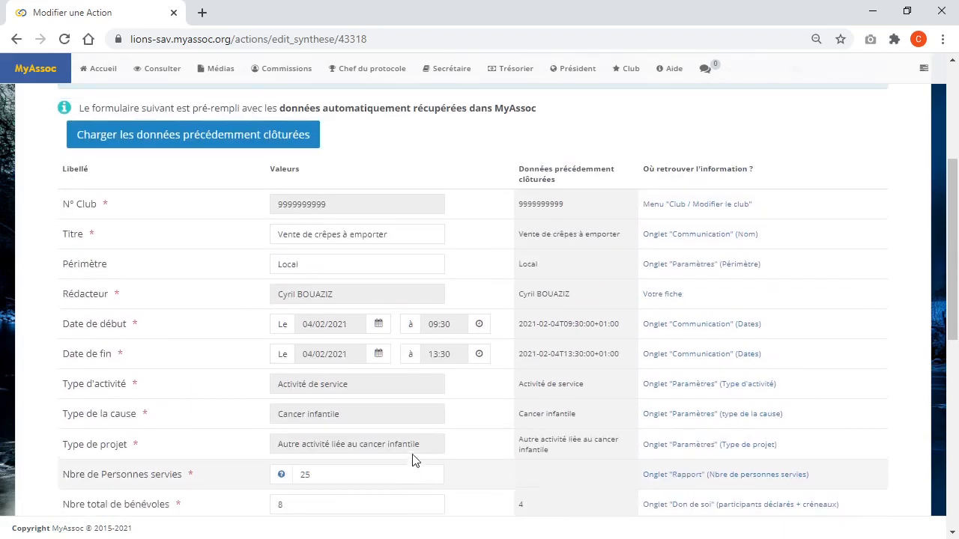
scroll(412, 453, "up", 3)
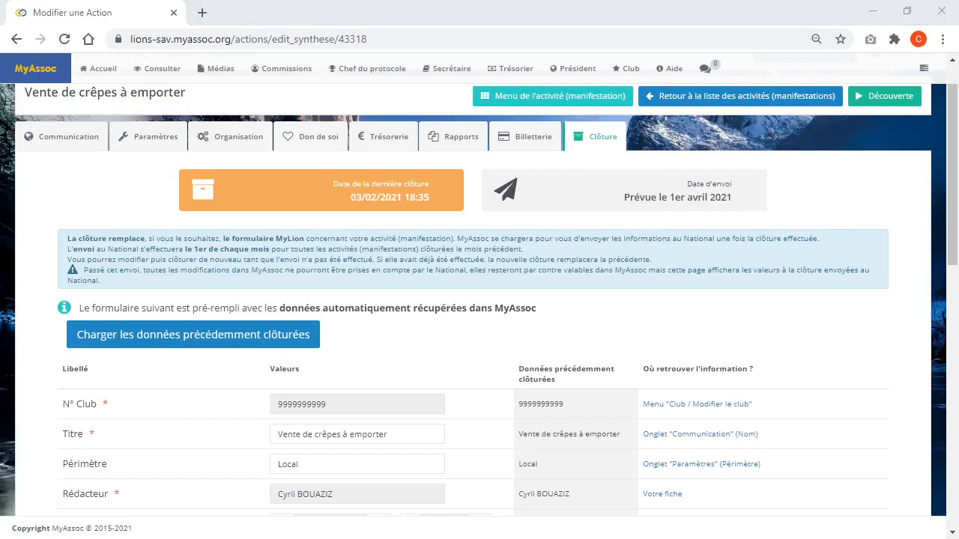
left_click(108, 213)
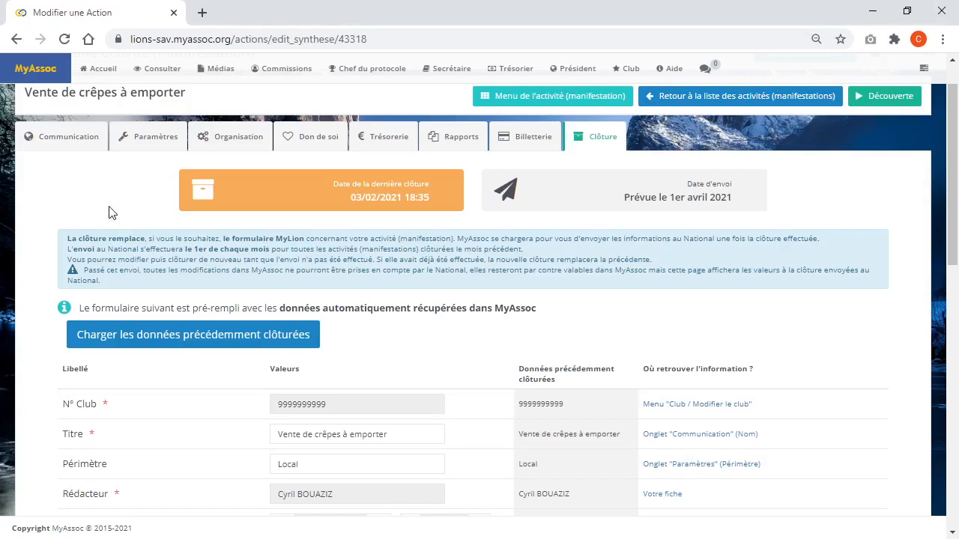